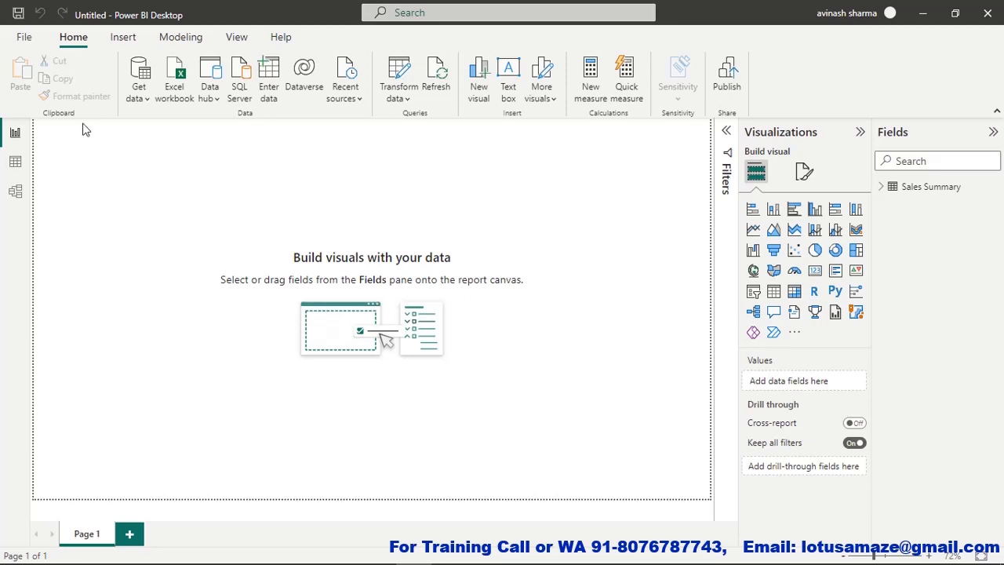
# Step: Check the Quick measure suggestions preview feature in the options, accept the options, and open the Quick measure pane
pyautogui.click(23, 36)
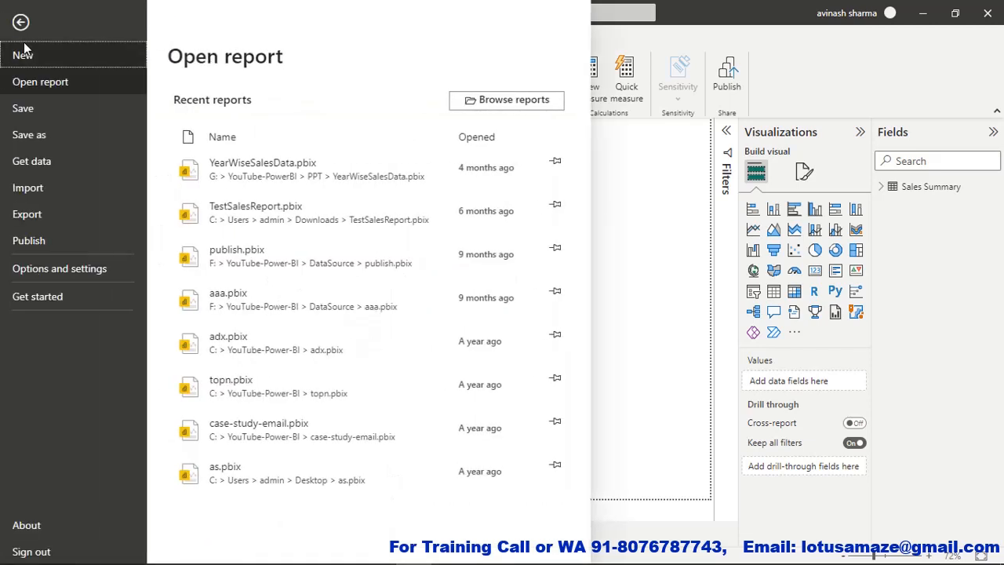
pyautogui.click(49, 271)
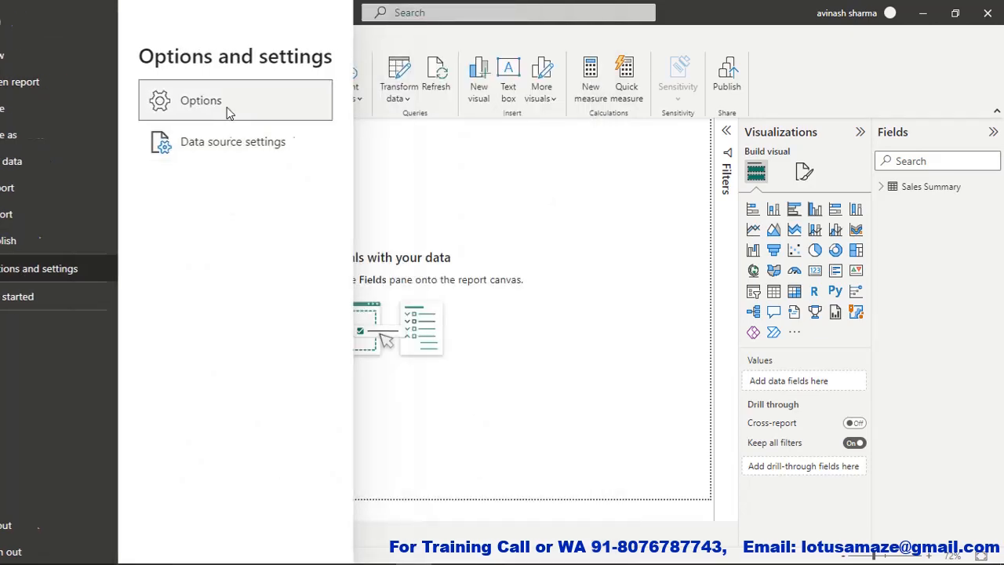
pyautogui.click(225, 107)
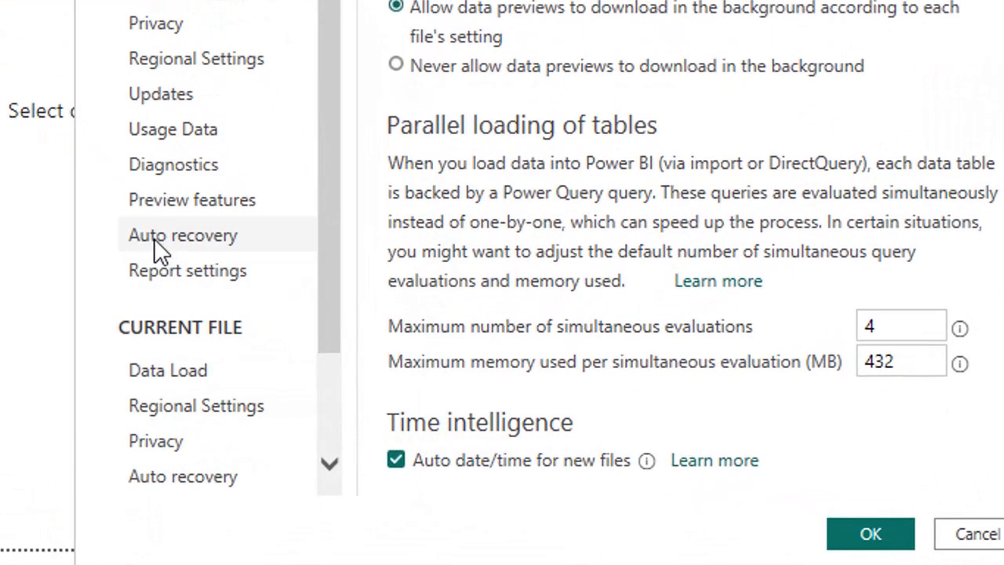
pyautogui.click(198, 200)
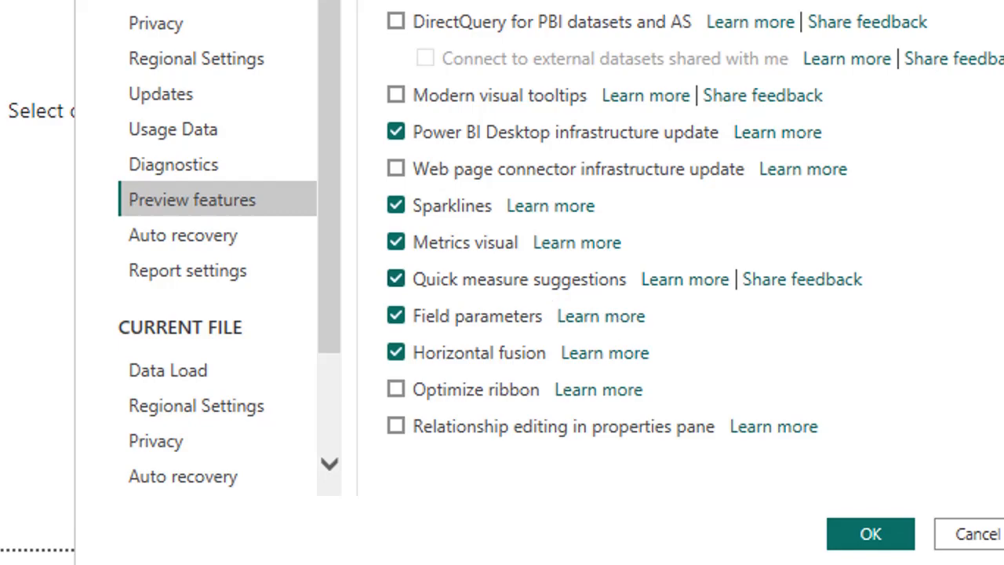
pyautogui.click(872, 538)
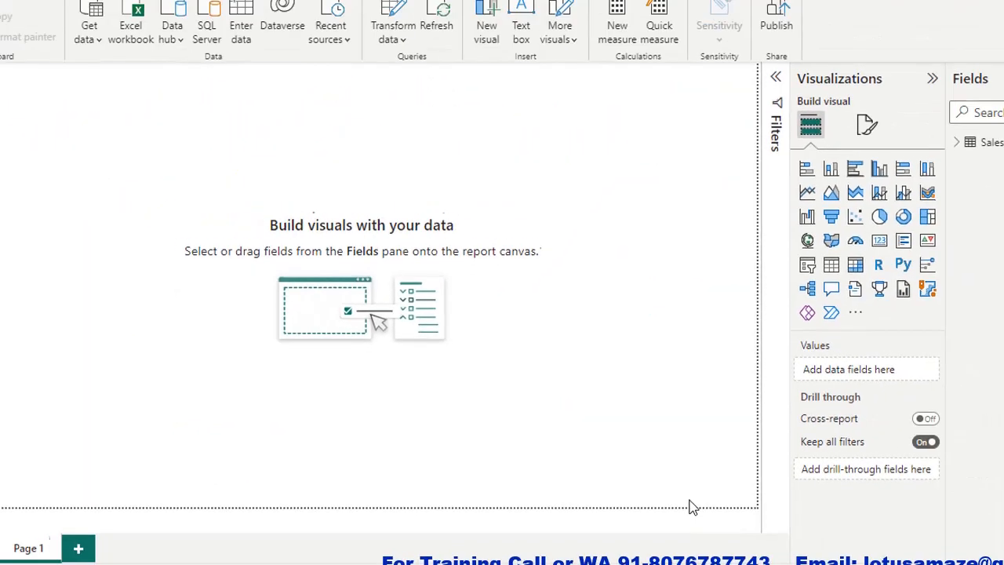
pyautogui.click(625, 87)
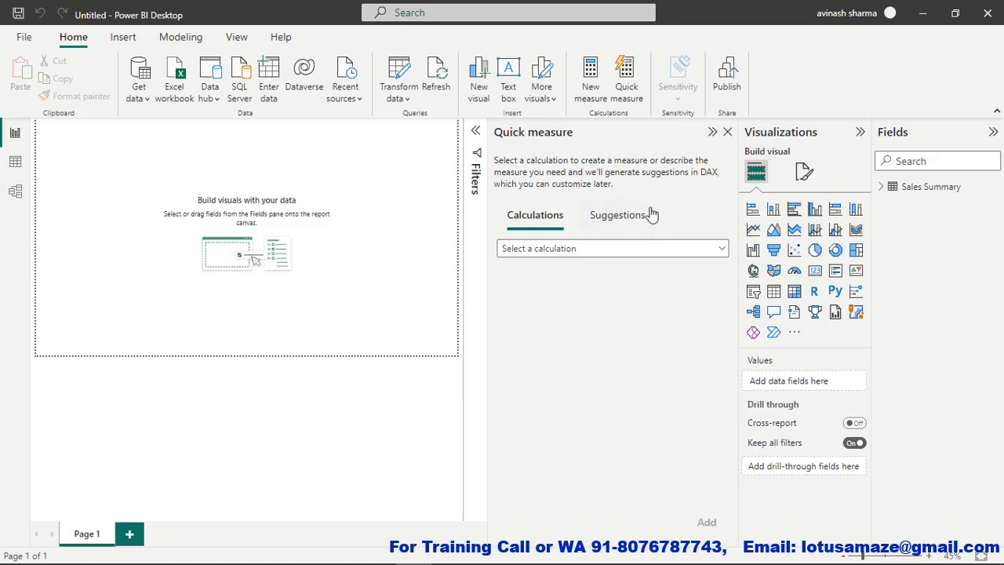
# Step: Switch to the Power BI service in the browser through the account details and open the Admin portal's tenant settings
pyautogui.click(889, 14)
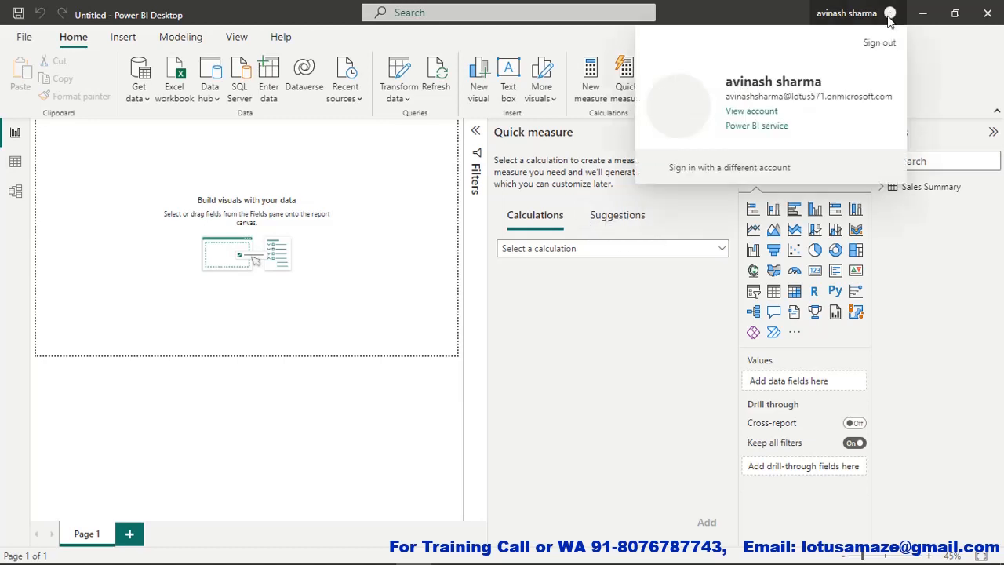
pyautogui.click(751, 111)
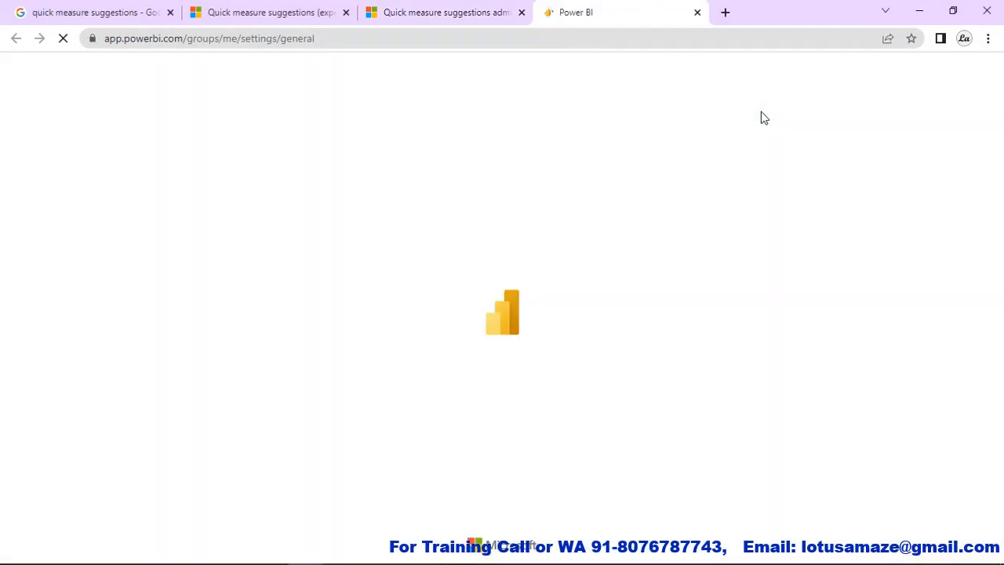
pyautogui.click(945, 70)
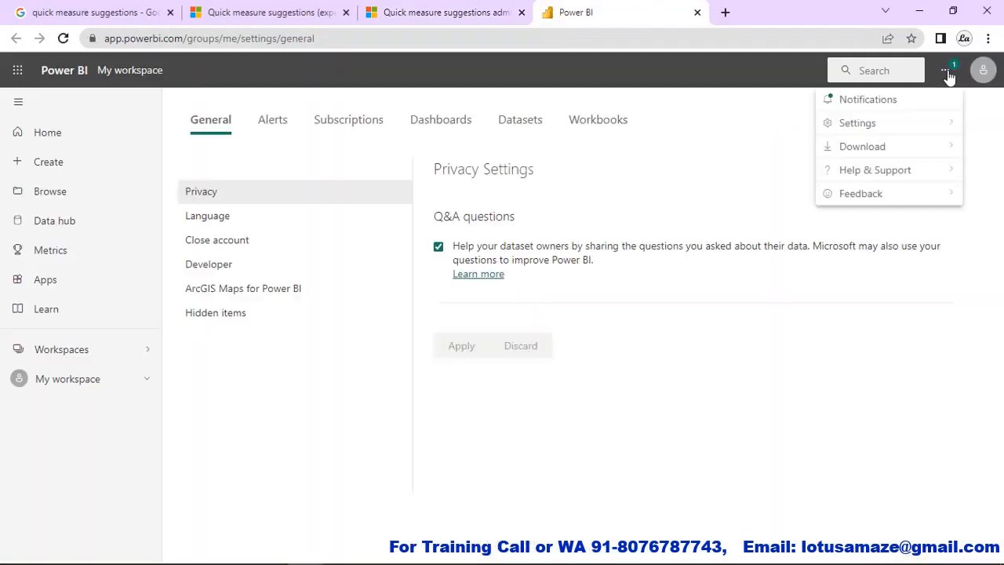
pyautogui.moveTo(863, 124)
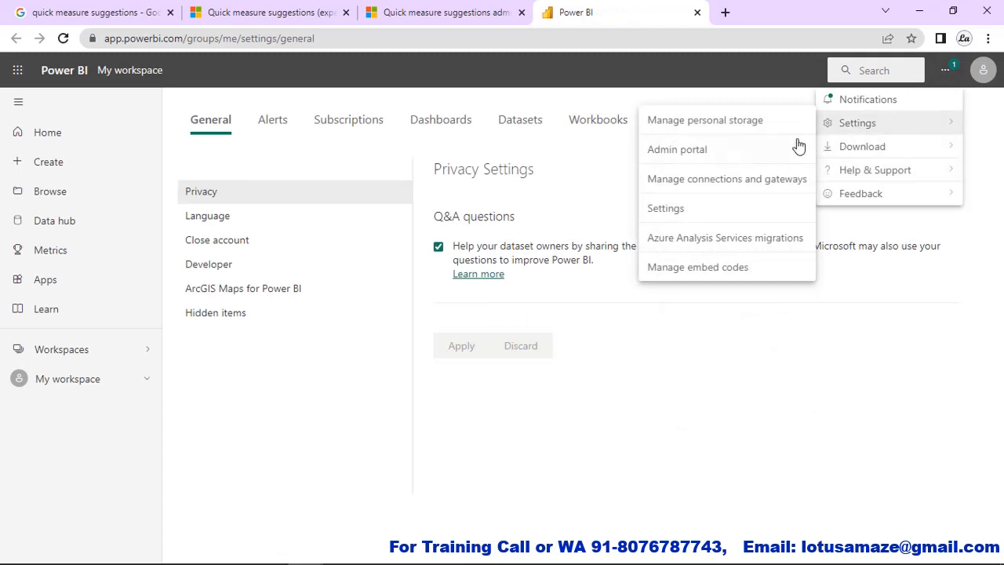
pyautogui.click(707, 159)
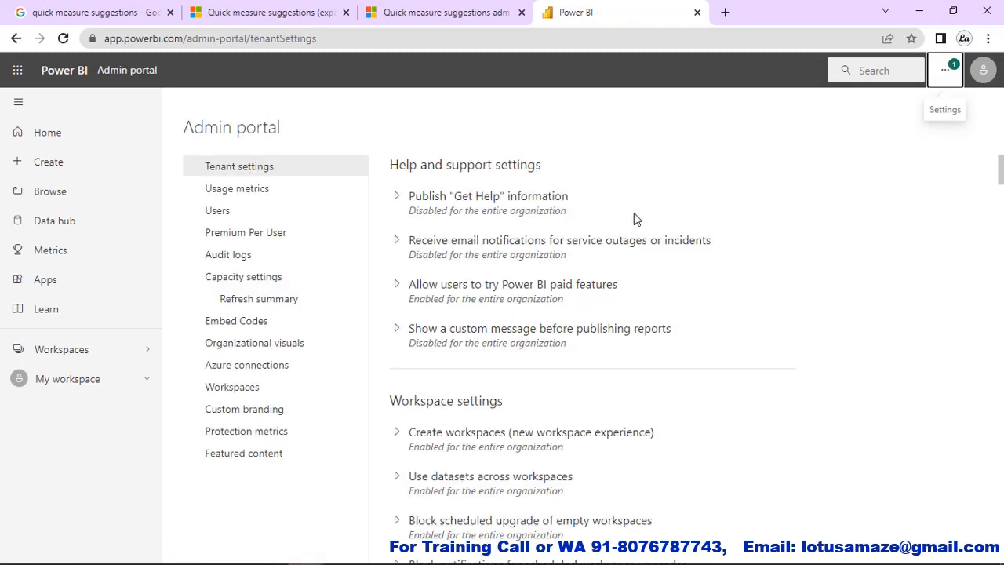
# Step: Look through the tenant settings and expand Review questions and Synonym sharing under Q&A settings to examine them
pyautogui.scroll(-15, 634, 213)
pyautogui.scroll(-20, 633, 213)
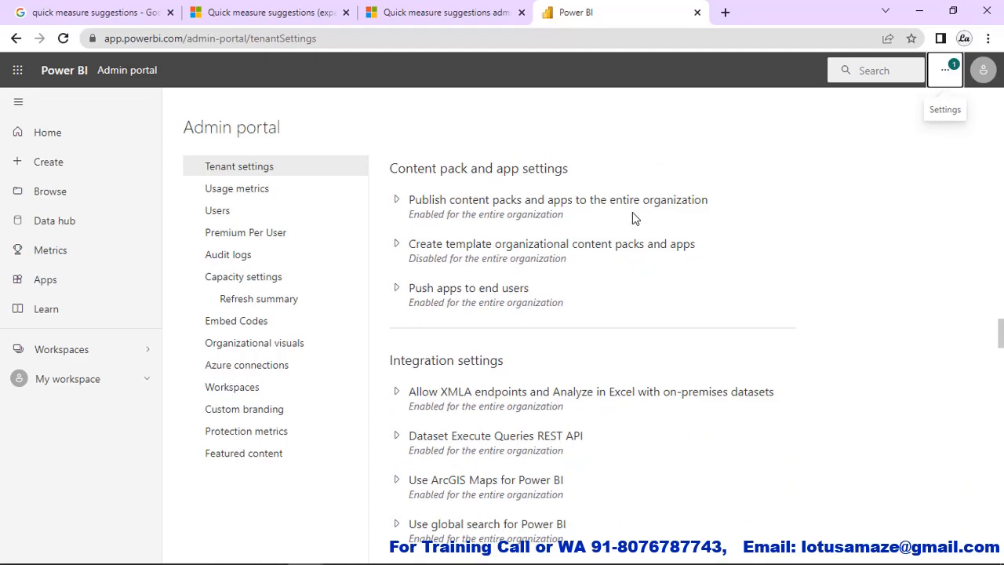
pyautogui.scroll(-13, 628, 216)
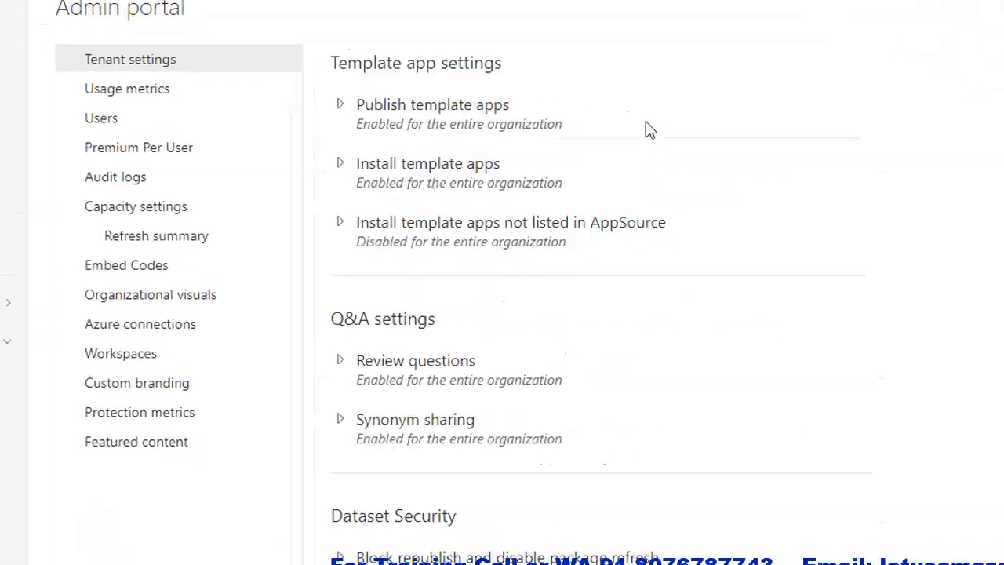
pyautogui.scroll(2, 648, 128)
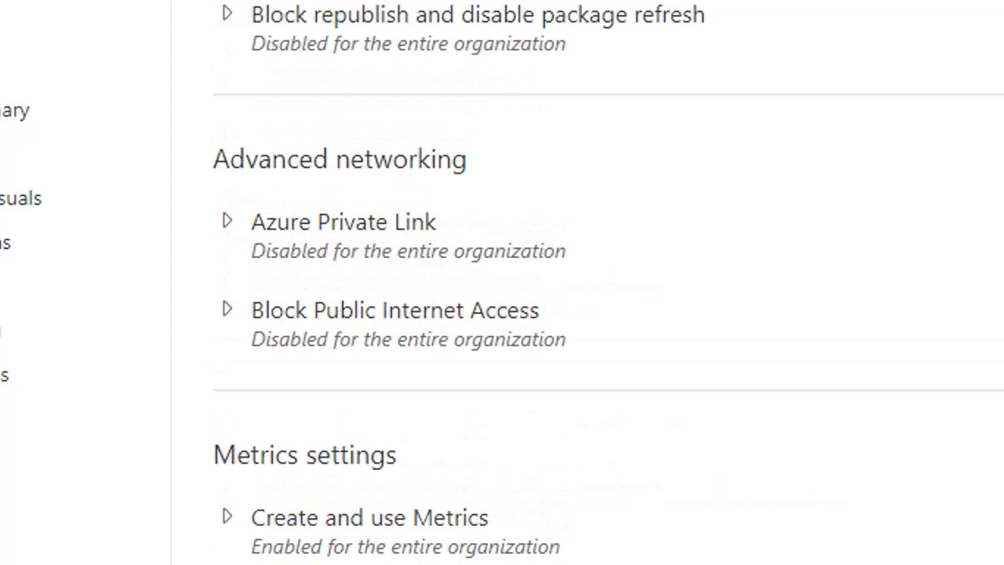
pyautogui.scroll(7, 608, 282)
pyautogui.scroll(-3, 608, 282)
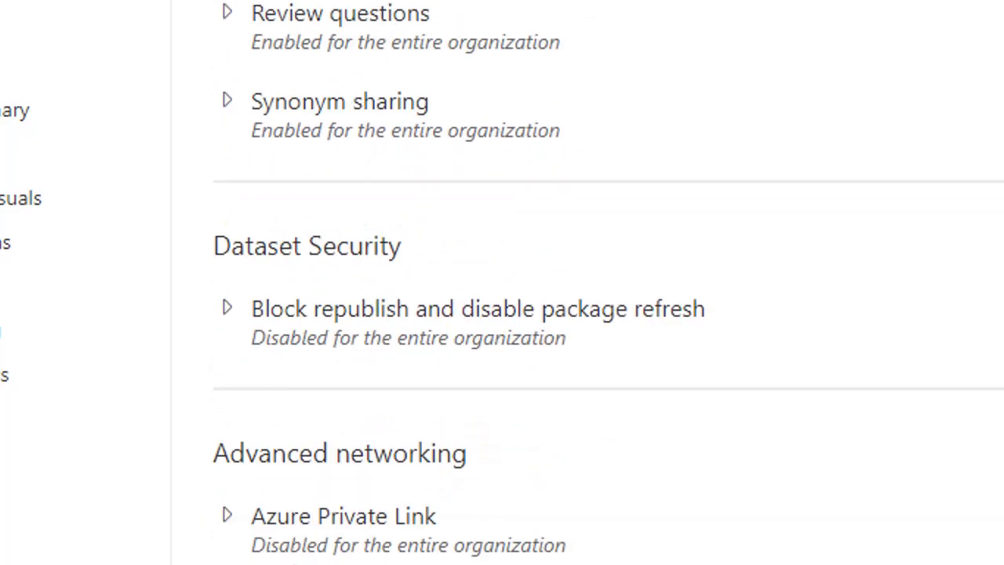
pyautogui.click(228, 14)
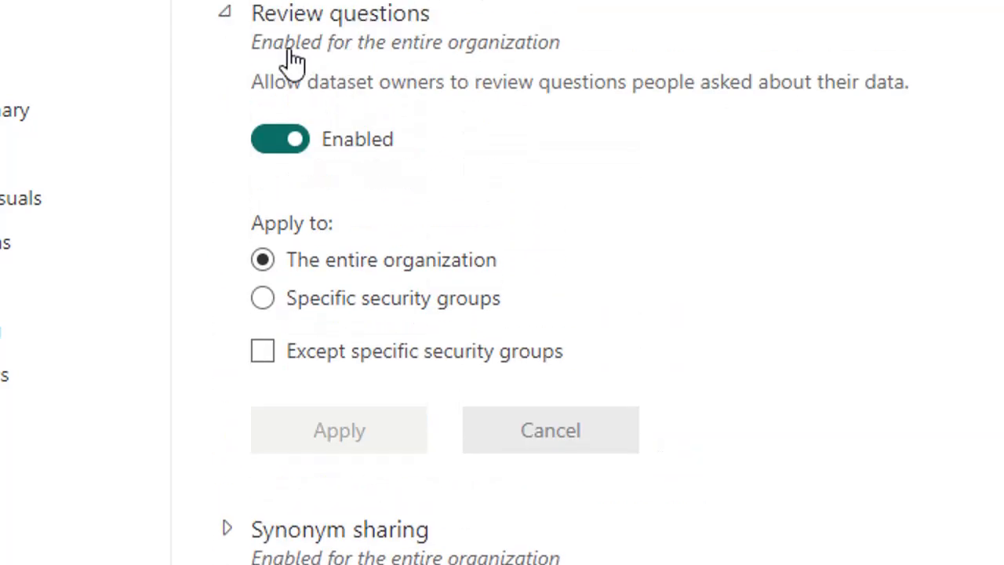
pyautogui.scroll(-3, 464, 83)
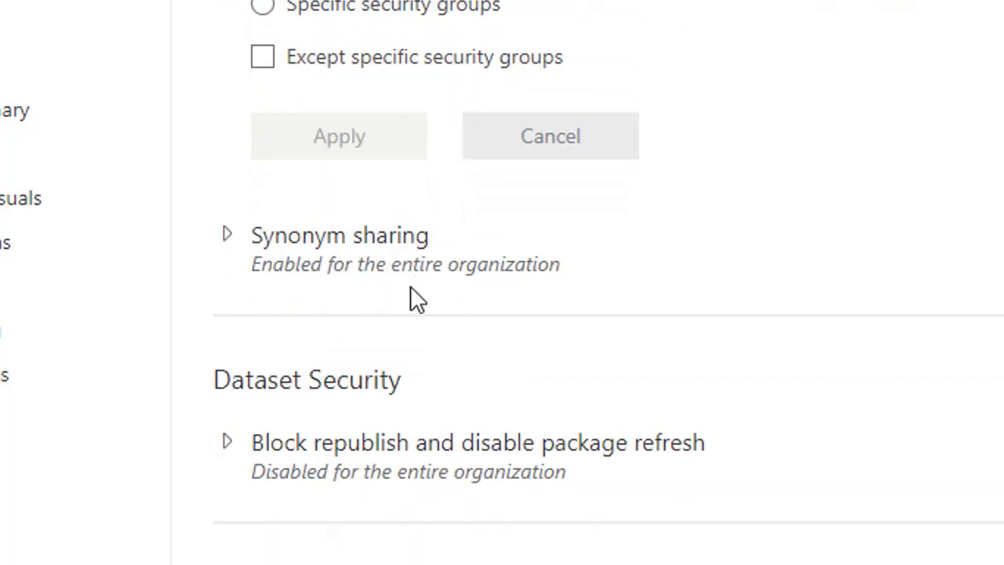
pyautogui.click(232, 237)
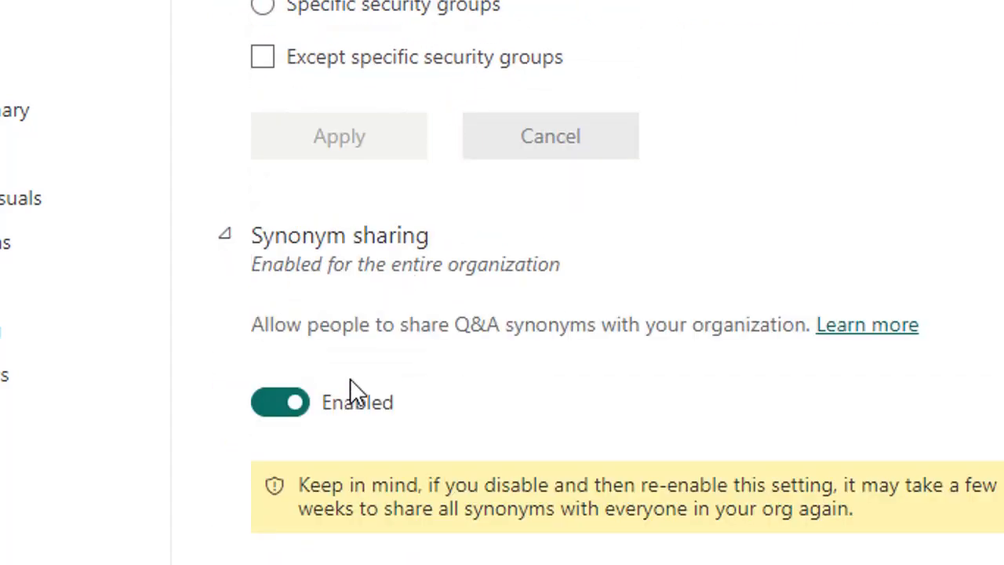
# Step: Examine the tenant's quick measure suggestions settings, expanding Allow quick measure suggestions (preview) and Allow user data to leave their geography
pyautogui.scroll(-15, 454, 381)
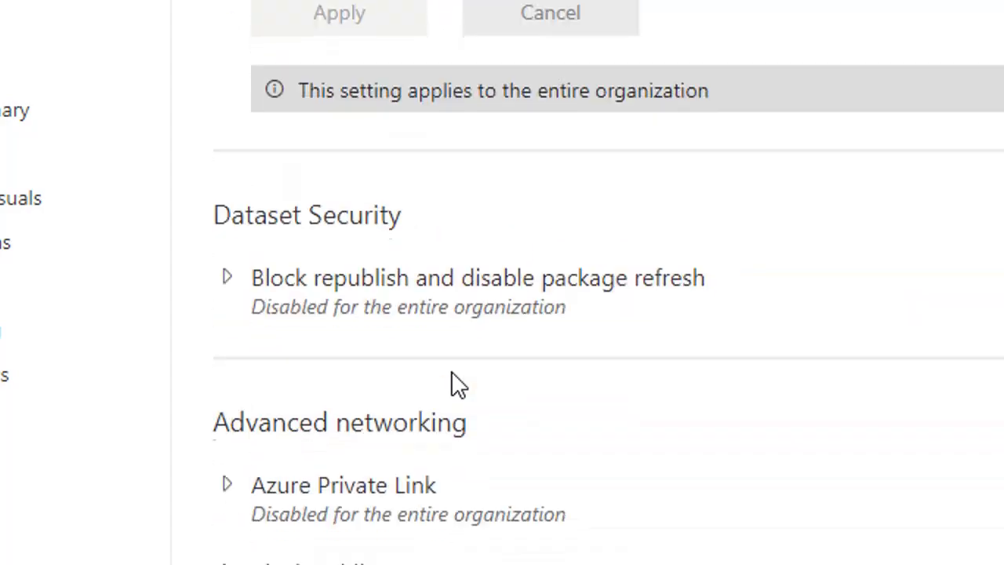
pyautogui.scroll(-4, 453, 378)
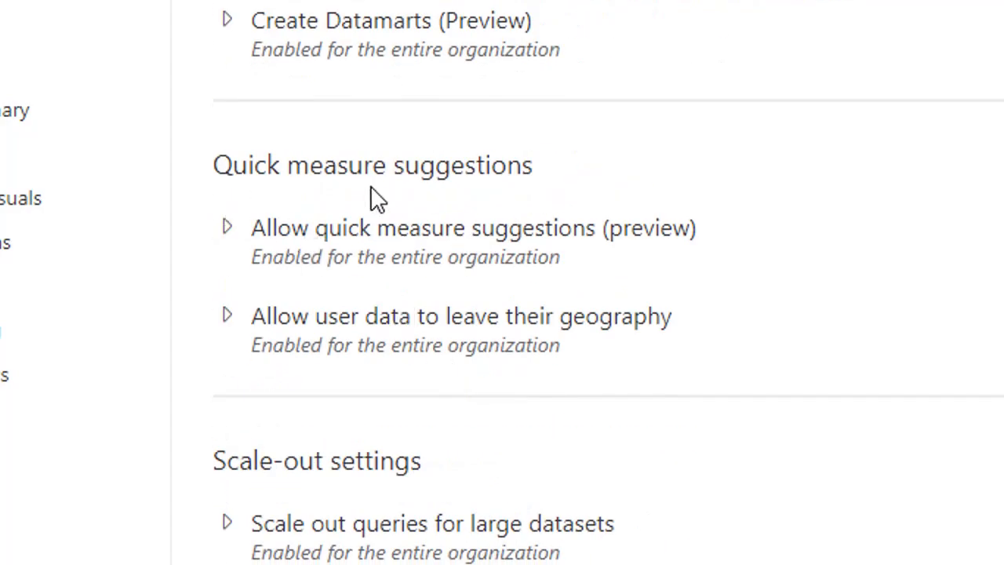
pyautogui.click(229, 231)
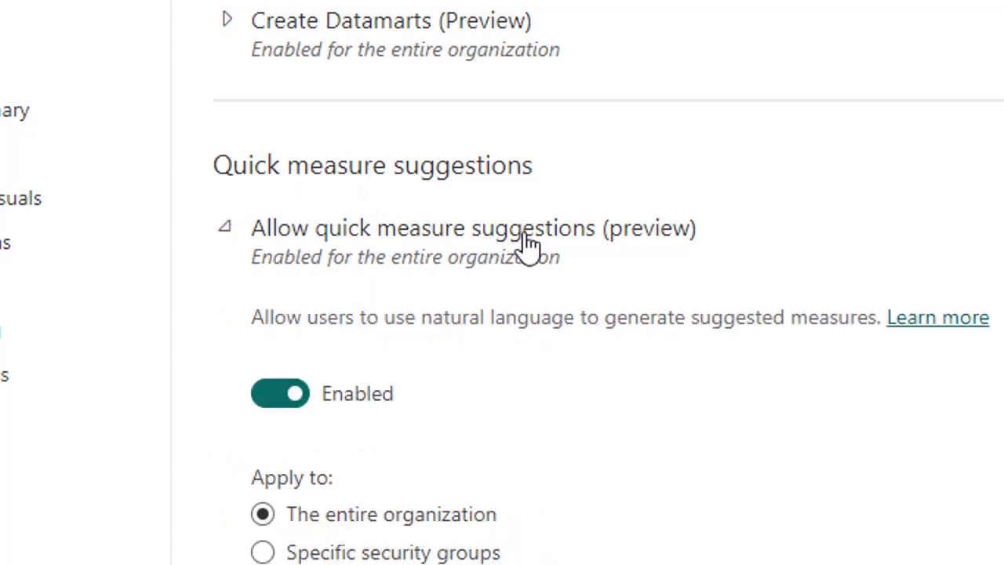
pyautogui.scroll(-5, 525, 237)
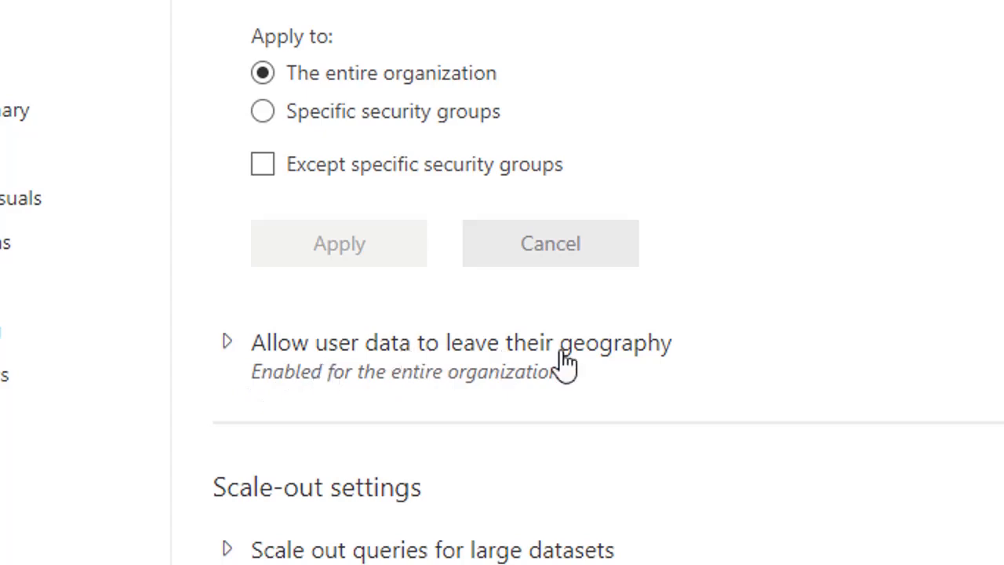
pyautogui.click(228, 348)
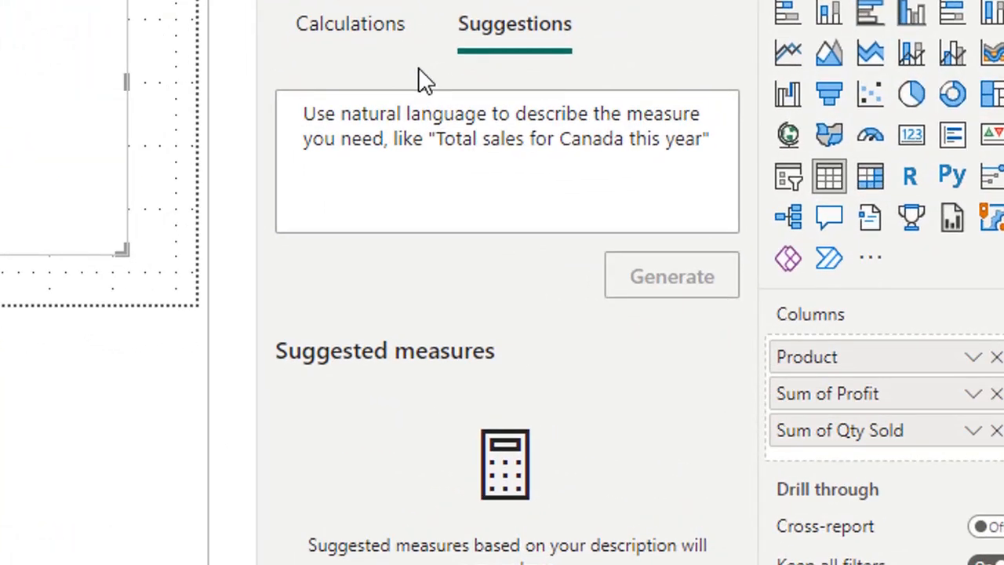
# Step: Generate a suggested measure from the description "what is the total profit" and add it to the model
pyautogui.write('what is ')
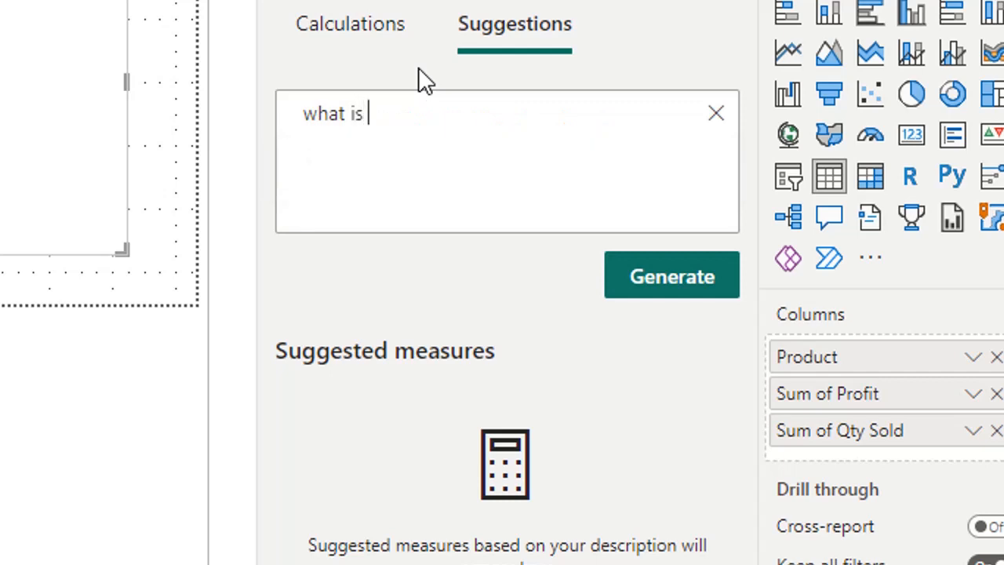
pyautogui.write('the total')
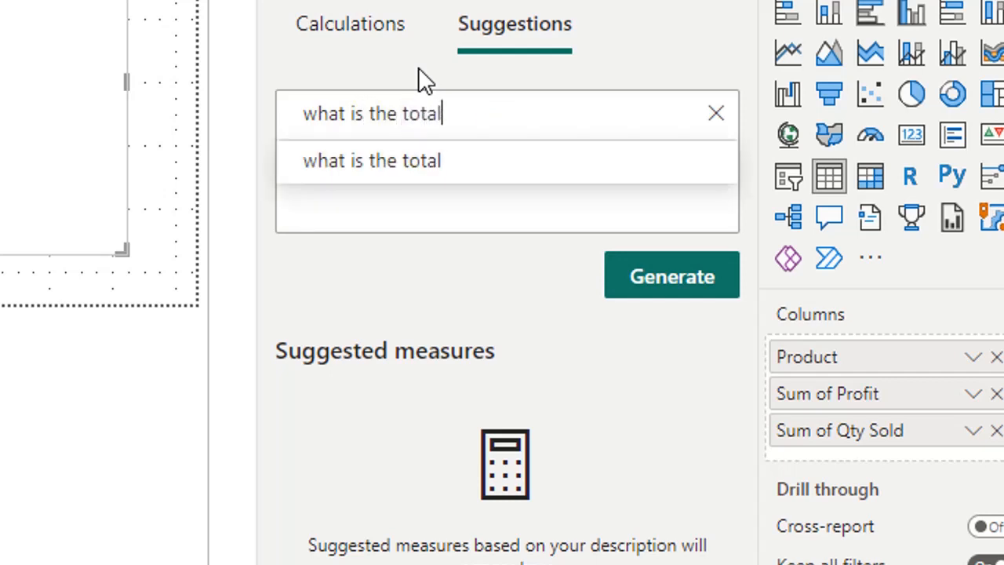
pyautogui.write(' pr')
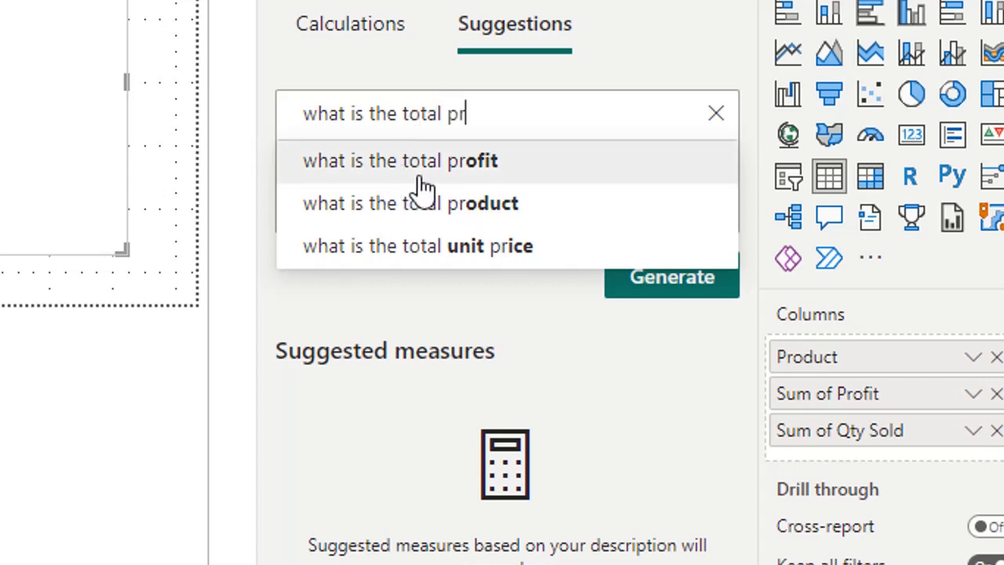
pyautogui.click(444, 167)
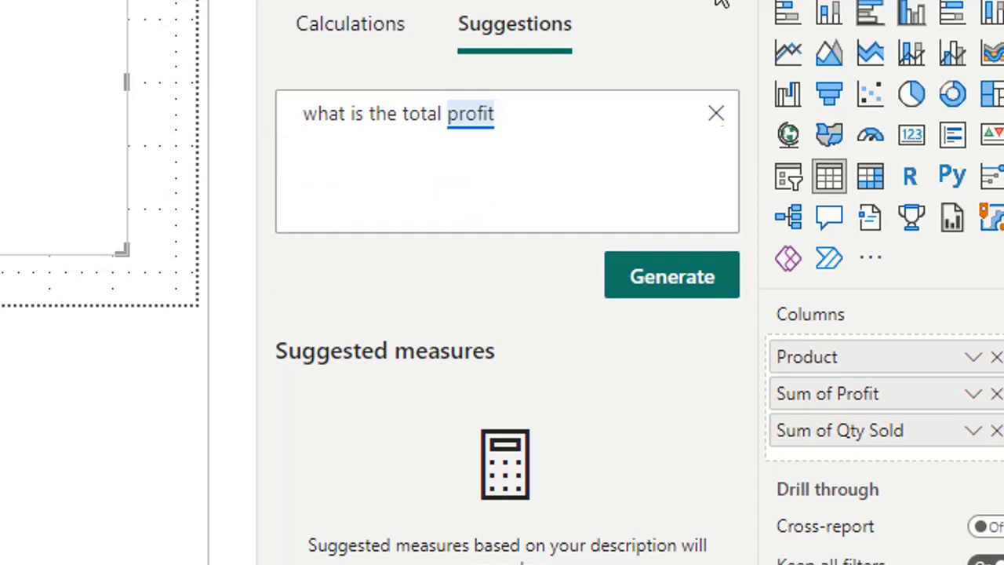
pyautogui.click(696, 287)
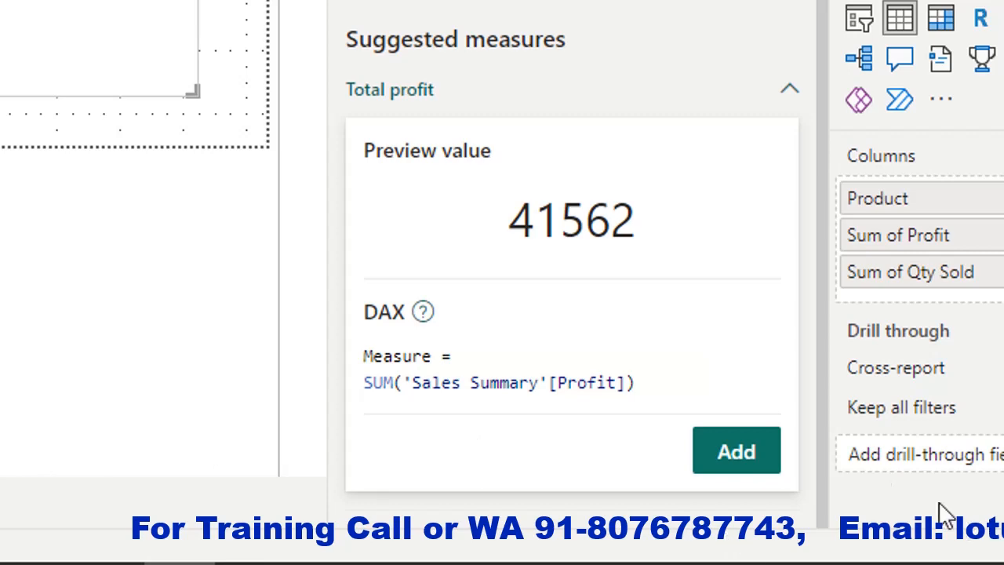
pyautogui.click(759, 444)
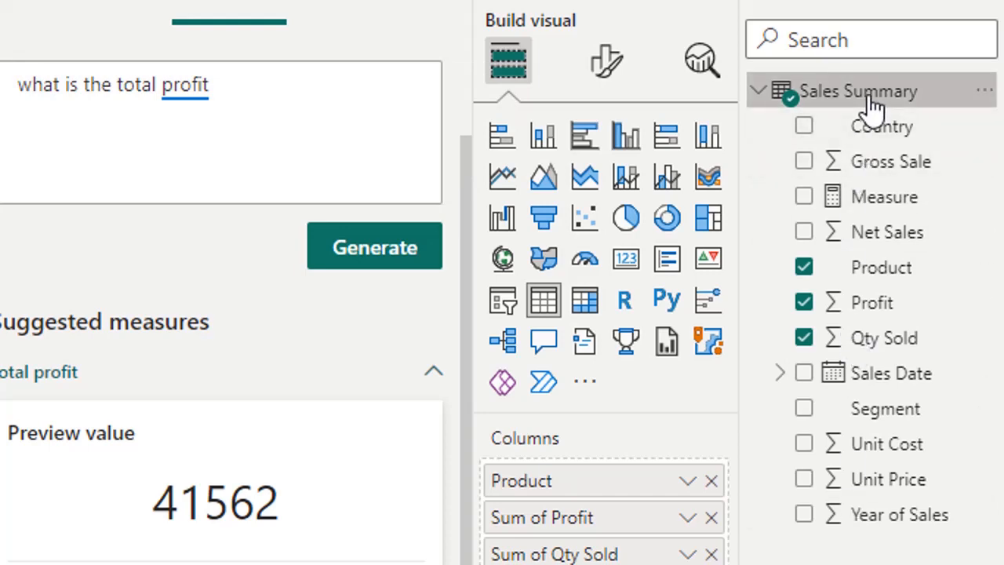
# Step: Rename the newly added measure in the Sales Summary table as Total Profit
pyautogui.rightClick(876, 197)
pyautogui.click(680, 323)
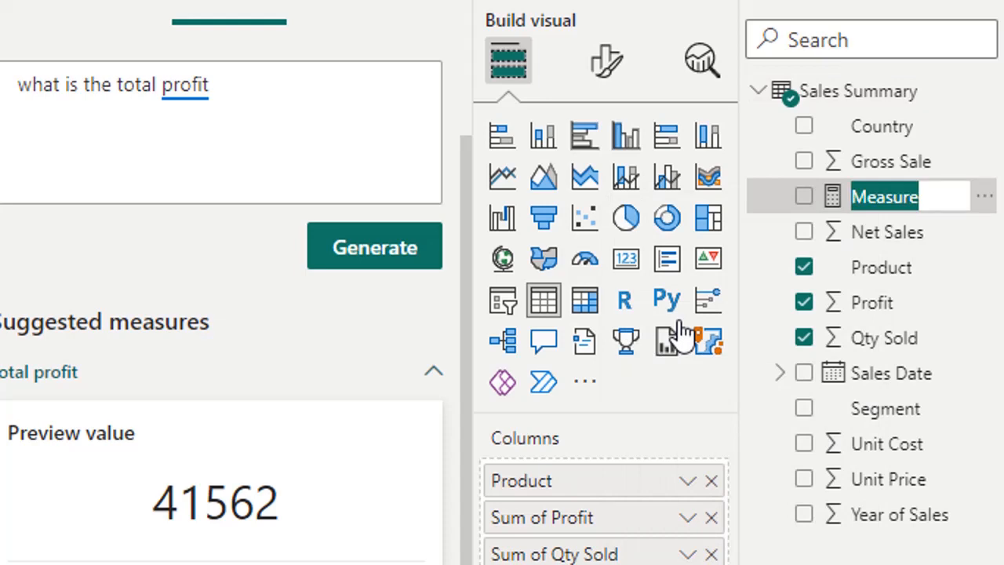
pyautogui.write('Total ')
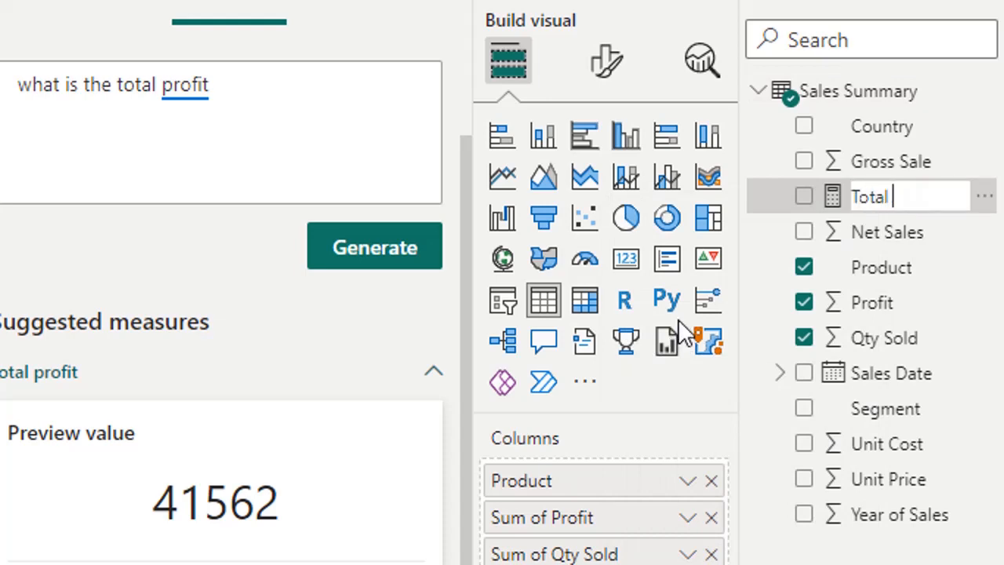
pyautogui.write('Profit')
pyautogui.press('Return')
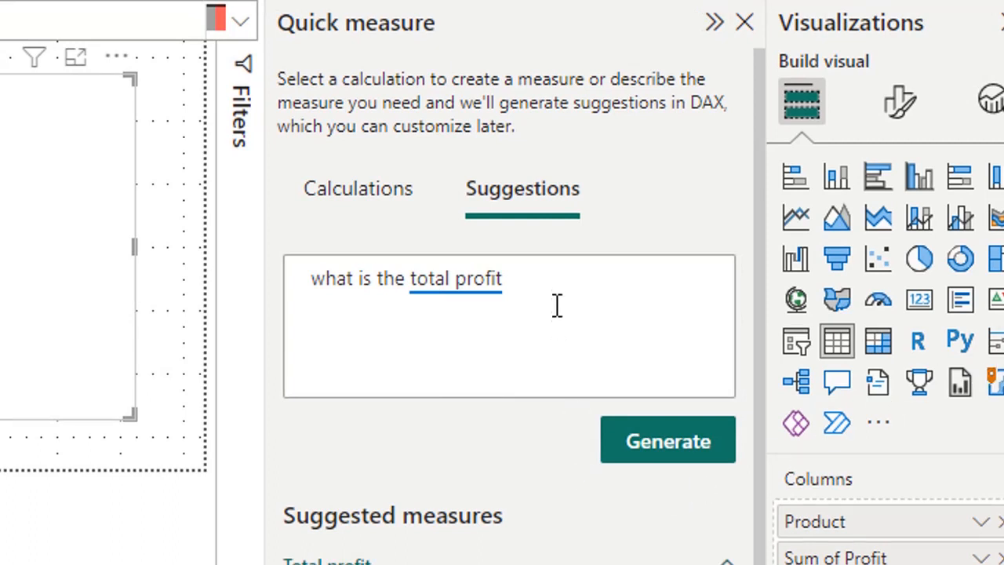
# Step: Try to generate a suggested measure from the description "what is the total product"
pyautogui.click(551, 269)
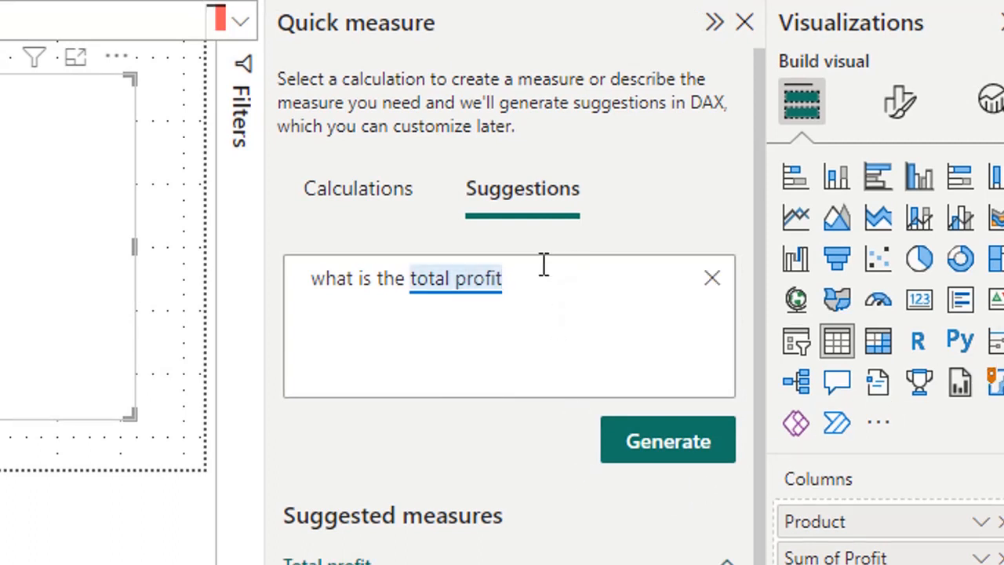
pyautogui.press('BackSpace')
pyautogui.press('BackSpace')
pyautogui.press('BackSpace')
pyautogui.press('BackSpace')
pyautogui.press('BackSpace')
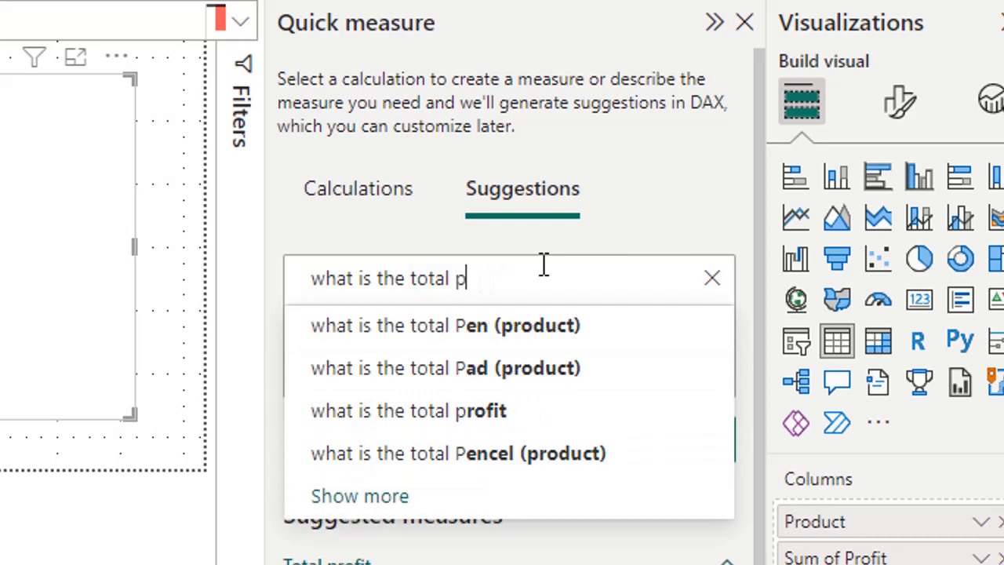
pyautogui.press('BackSpace')
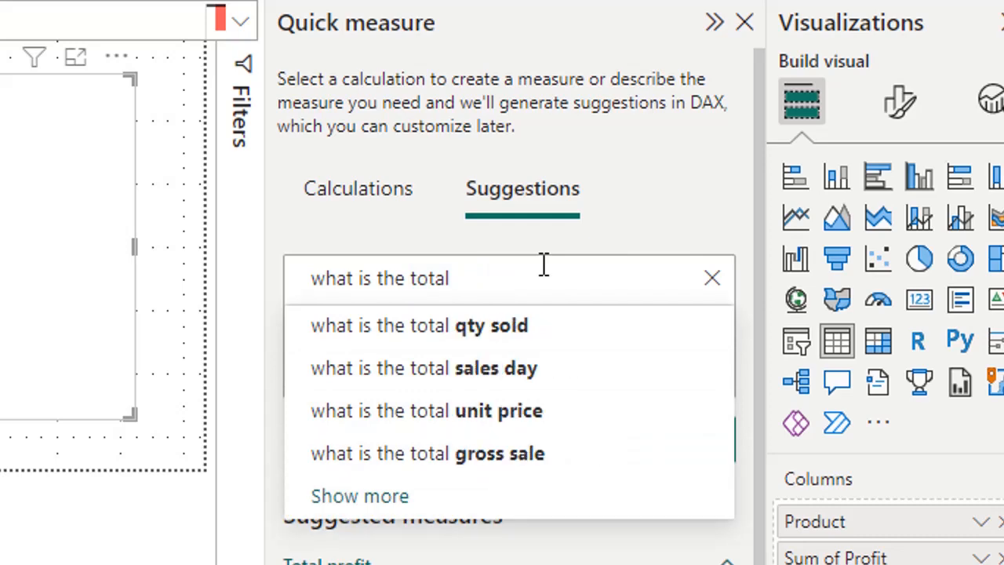
pyautogui.write('pro')
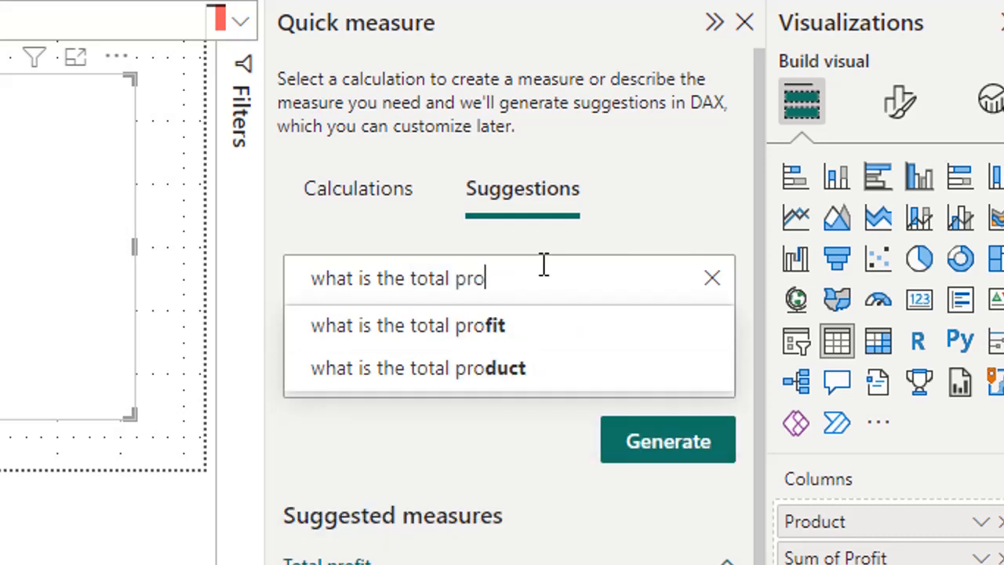
pyautogui.click(487, 368)
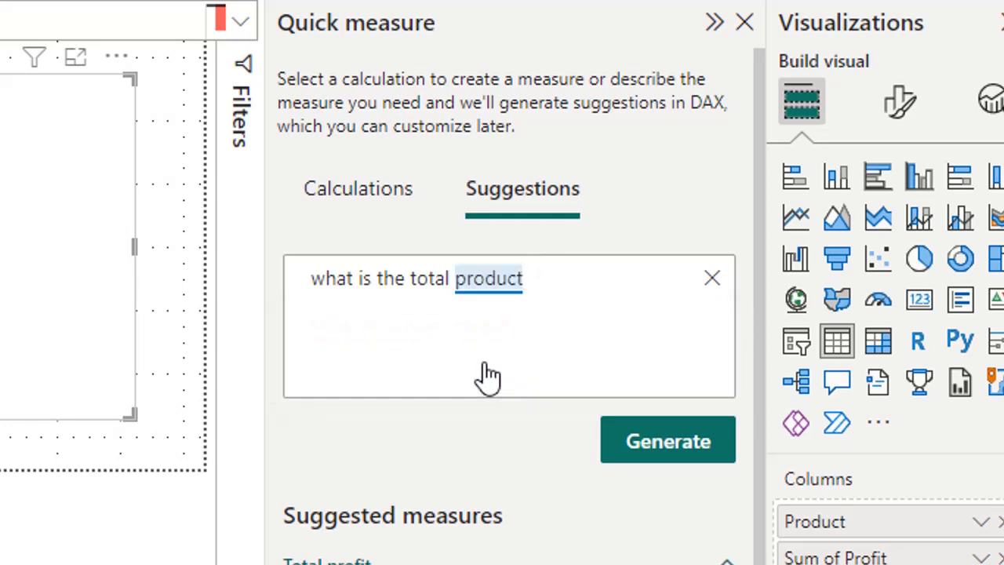
pyautogui.click(691, 463)
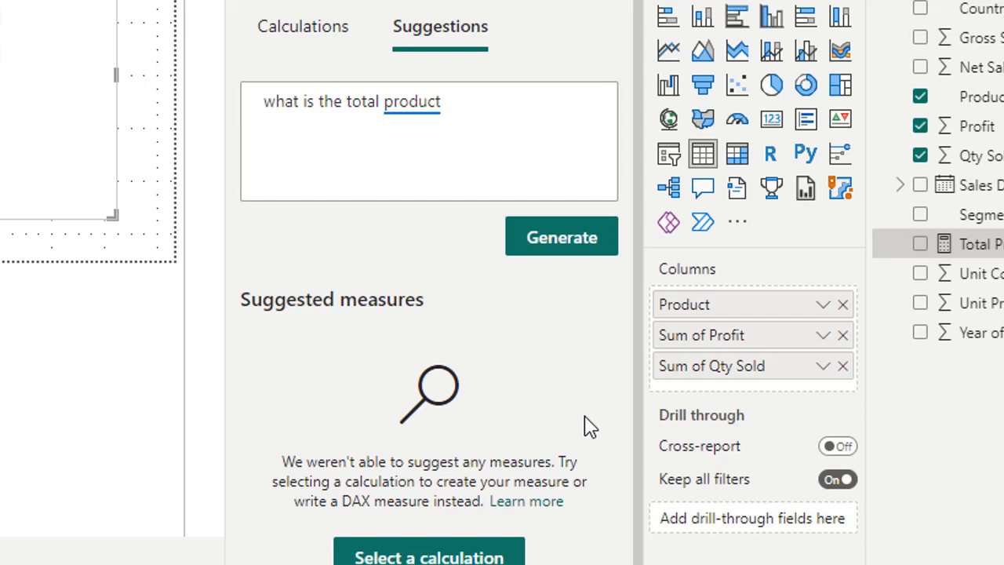
# Step: Generate a suggested measure from the description "what is the count of product" and add it to the model
pyautogui.doubleClick(351, 101)
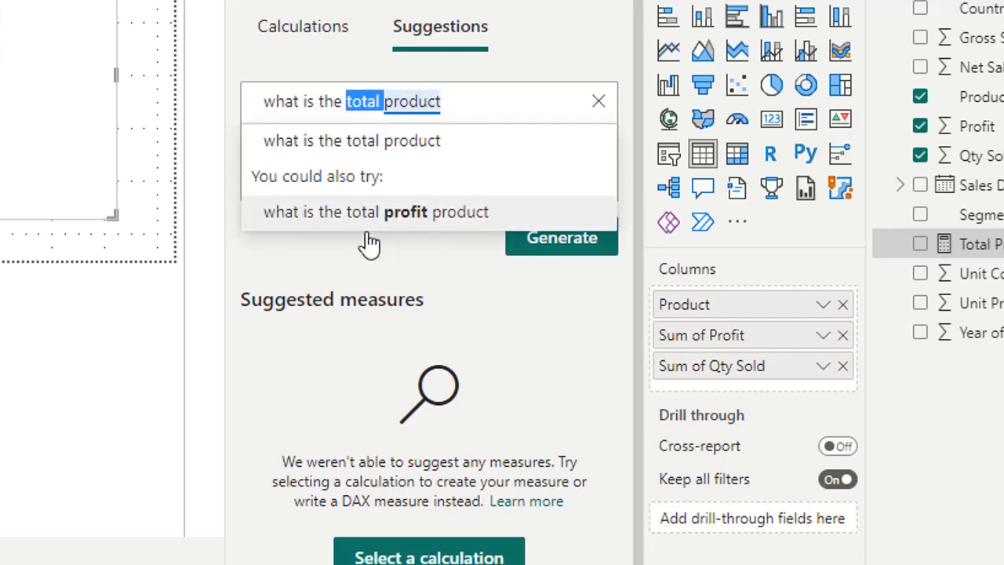
pyautogui.write('count ')
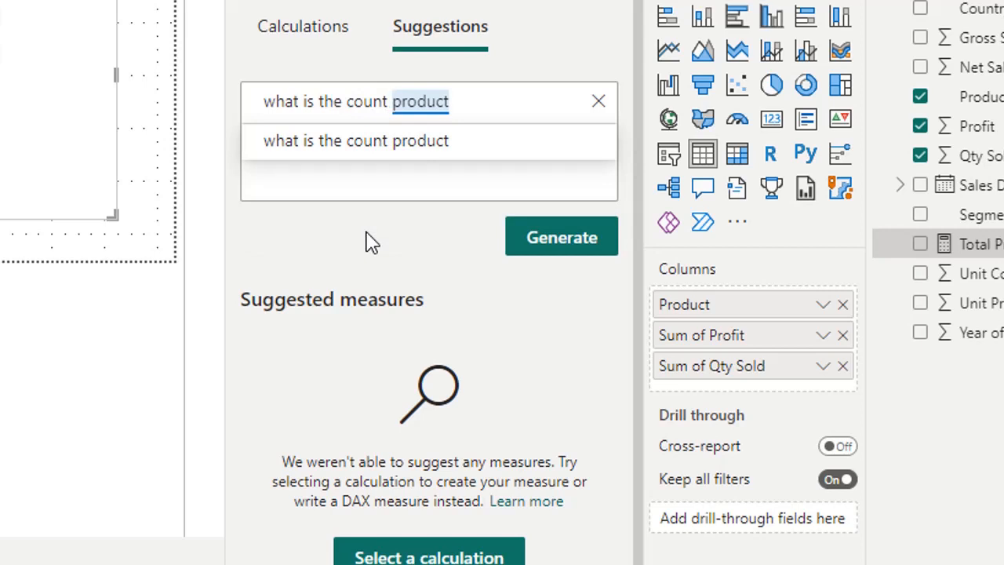
pyautogui.write('of')
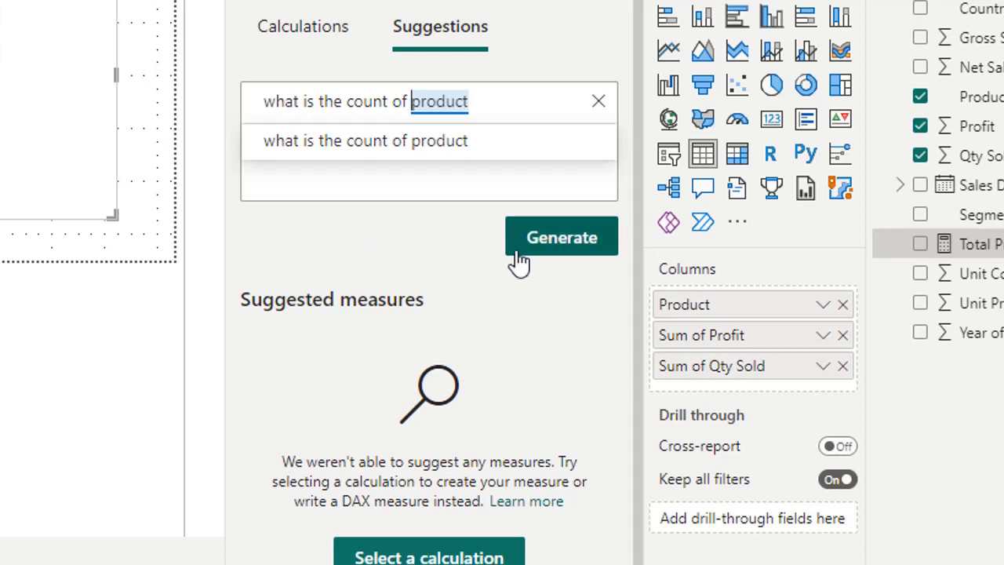
pyautogui.click(558, 257)
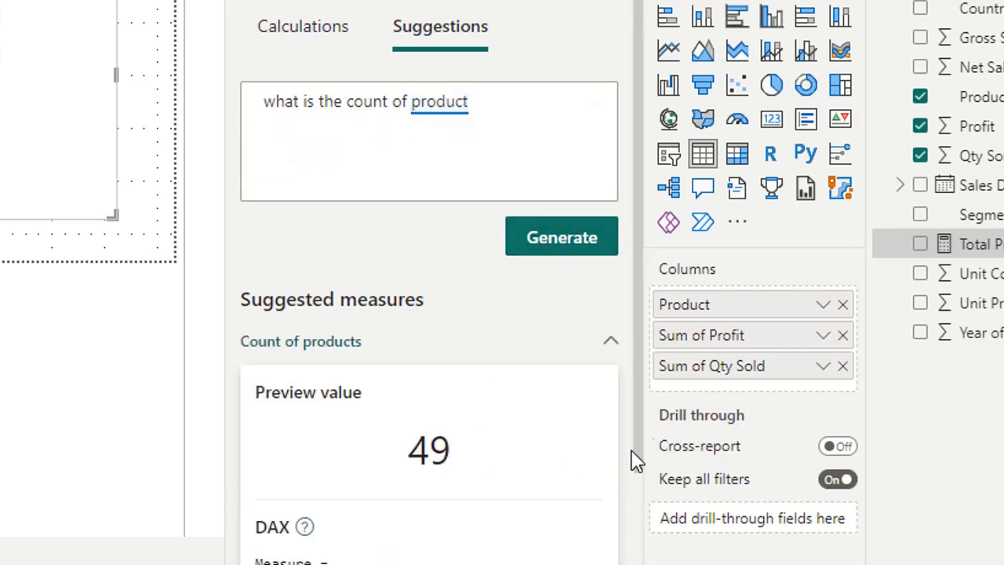
pyautogui.scroll(-3, 623, 455)
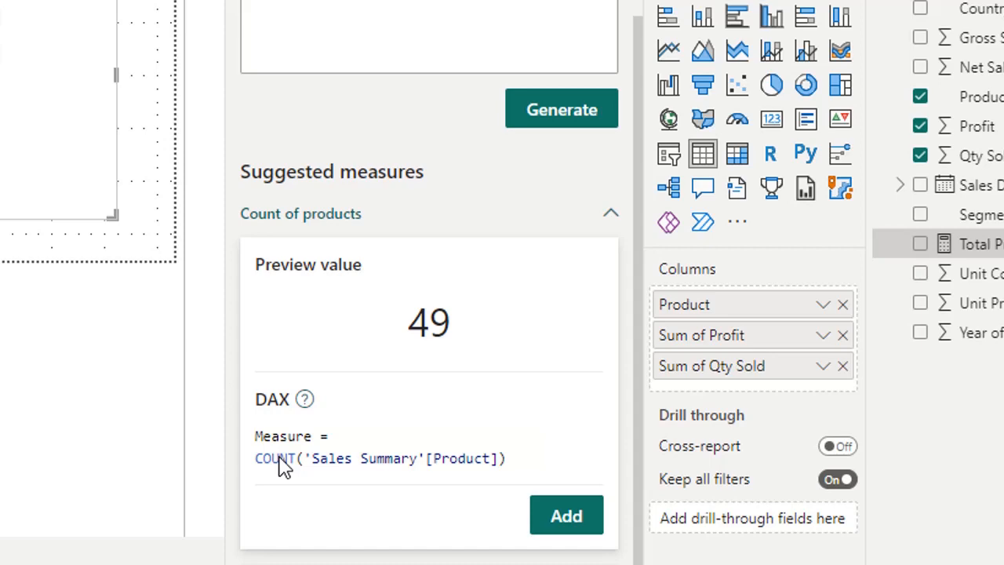
pyautogui.click(570, 524)
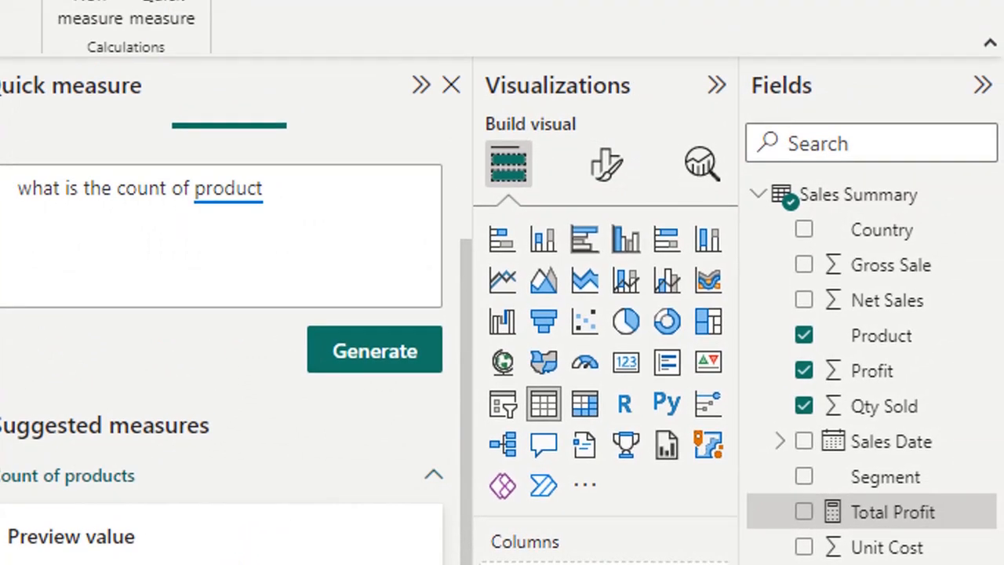
# Step: Rename the newly added count measure in the Sales Summary table as Total Product and expand its formula
pyautogui.rightClick(897, 306)
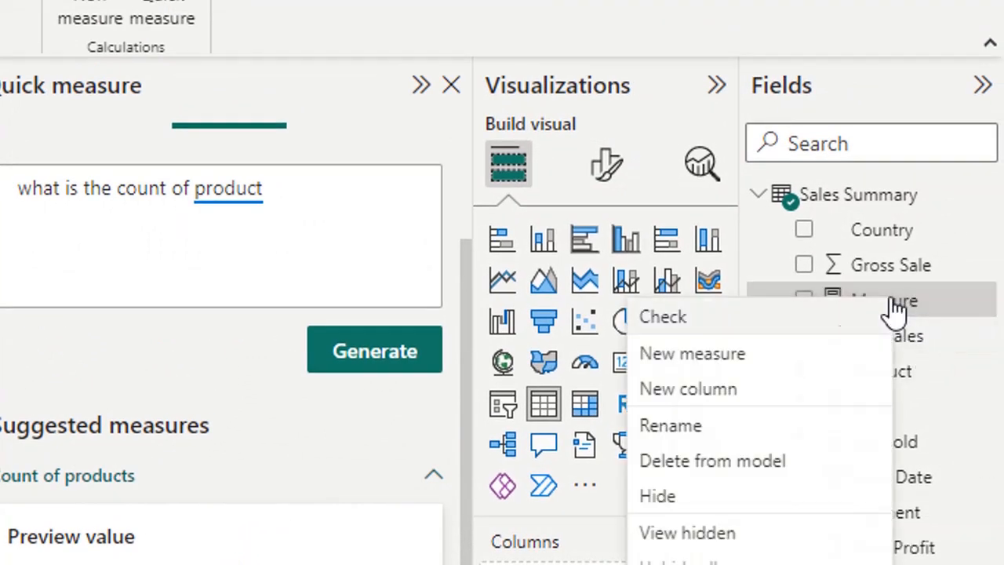
pyautogui.click(694, 426)
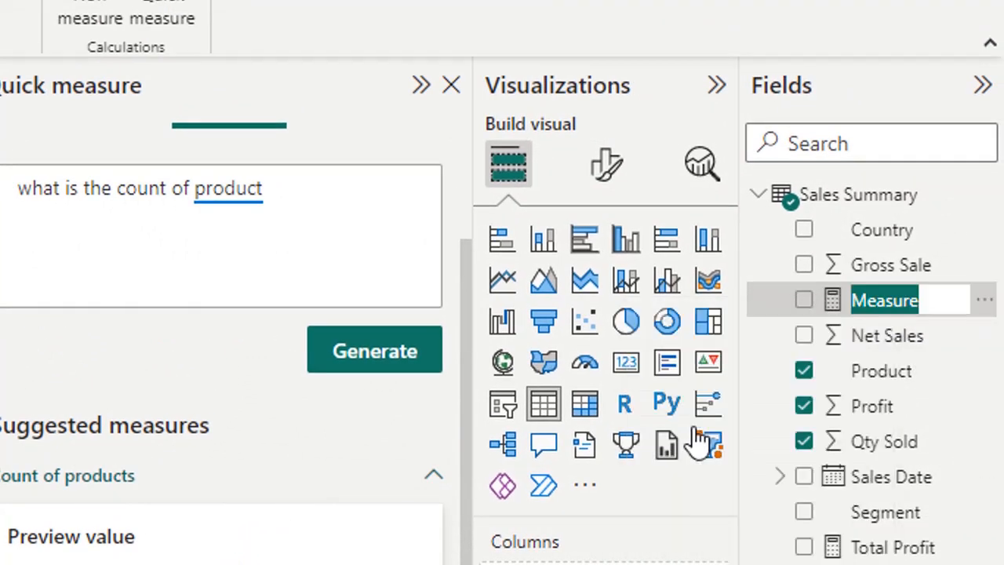
pyautogui.write('T')
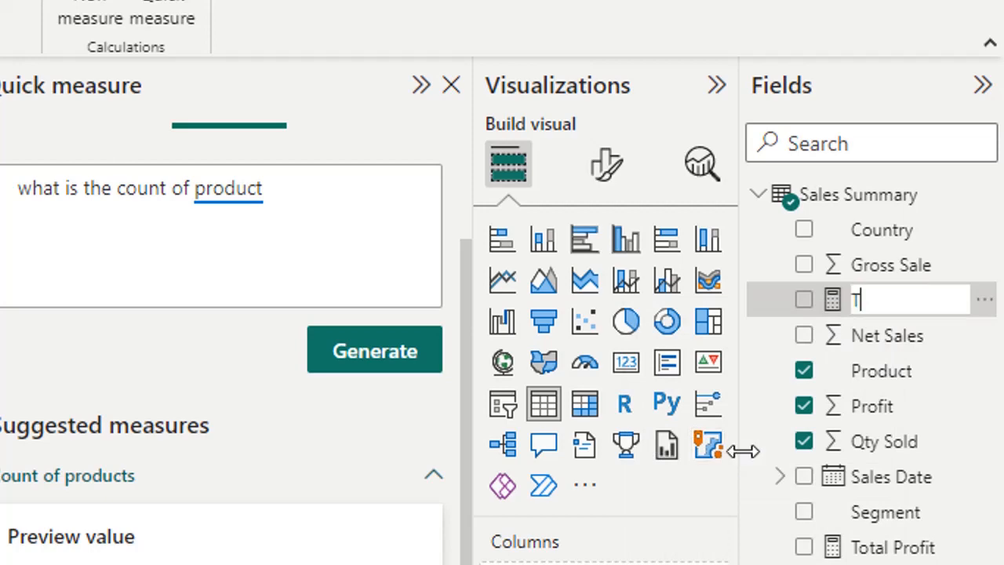
pyautogui.write('otal Product')
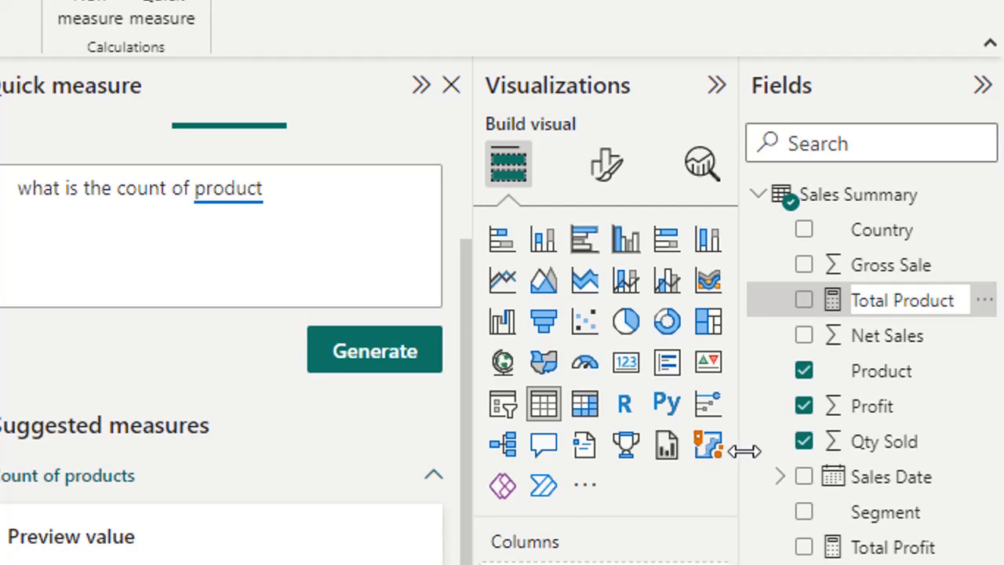
pyautogui.press('Return')
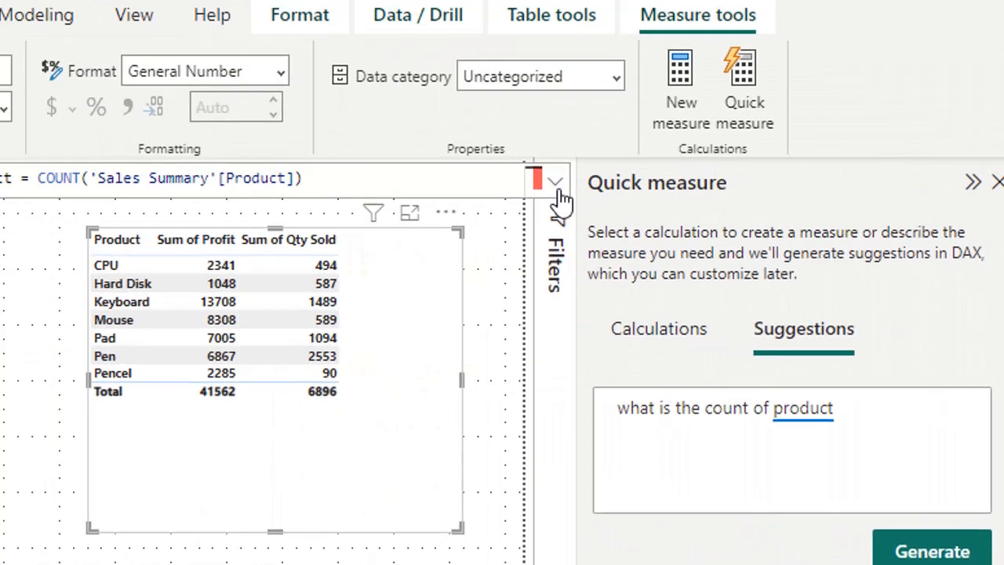
pyautogui.click(556, 184)
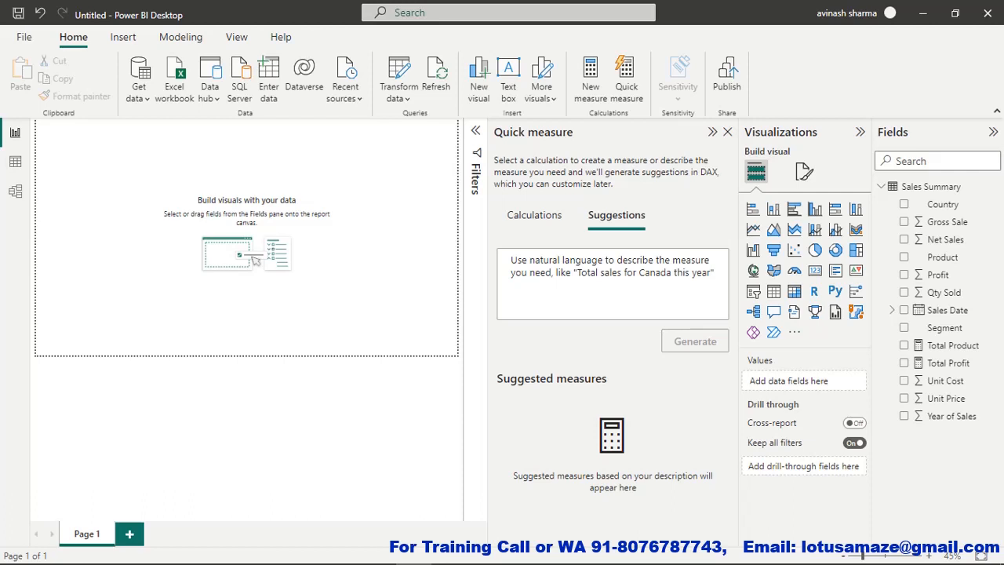
# Step: Generate a suggested measure from the description "what is the totoal profit for Keyboard (product)" and review its preview value and DAX
pyautogui.click(627, 261)
pyautogui.write('wh')
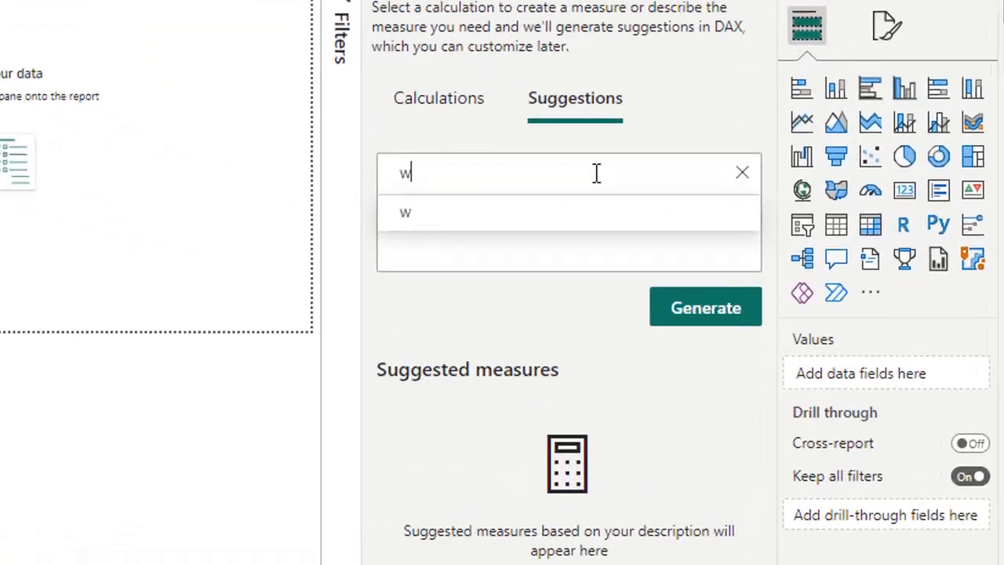
pyautogui.write('at i')
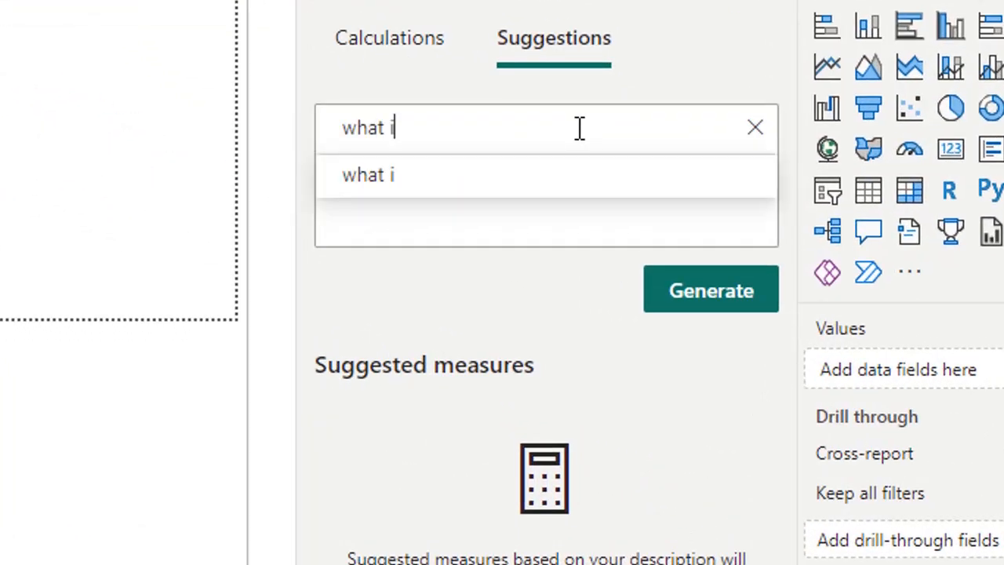
pyautogui.write('s the ')
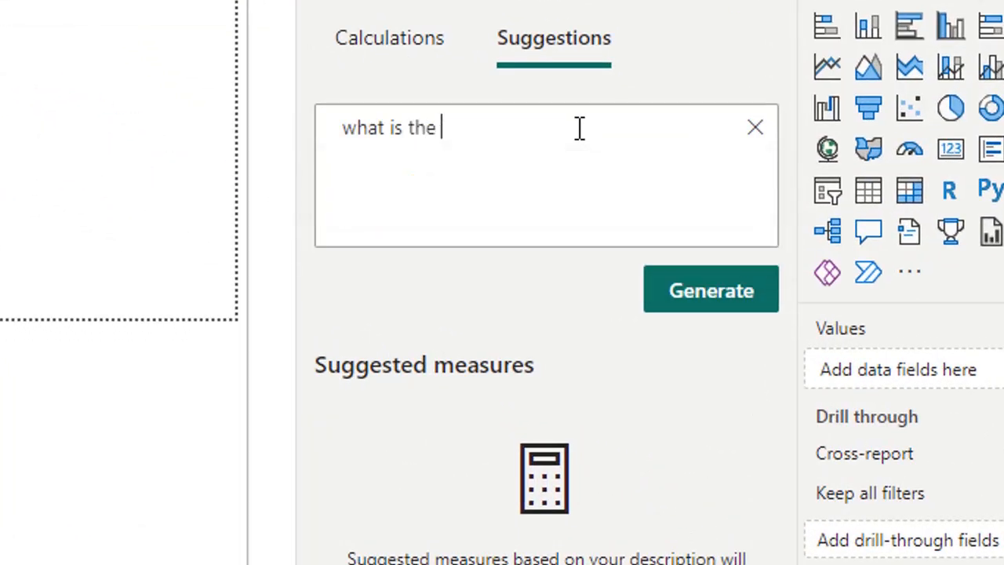
pyautogui.write('totoal ')
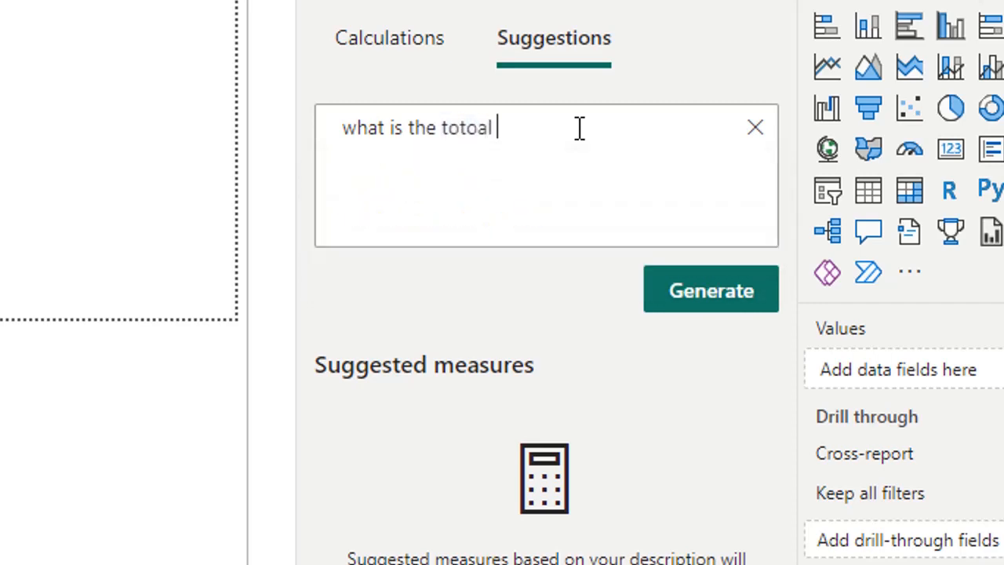
pyautogui.write('profit or')
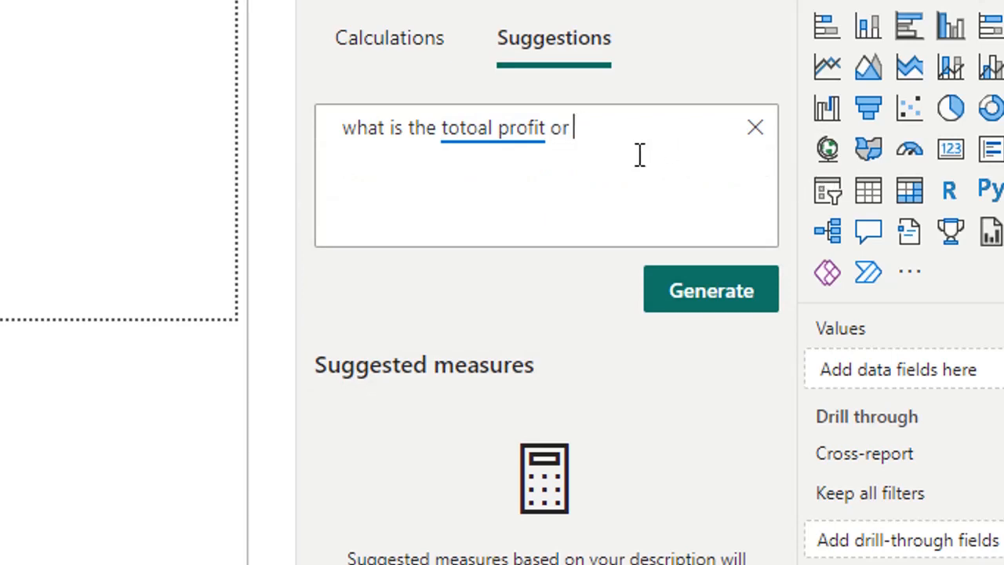
pyautogui.press('BackSpace')
pyautogui.press('BackSpace')
pyautogui.press('BackSpace')
pyautogui.write('for ')
pyautogui.write('p')
pyautogui.press('BackSpace')
pyautogui.write('key')
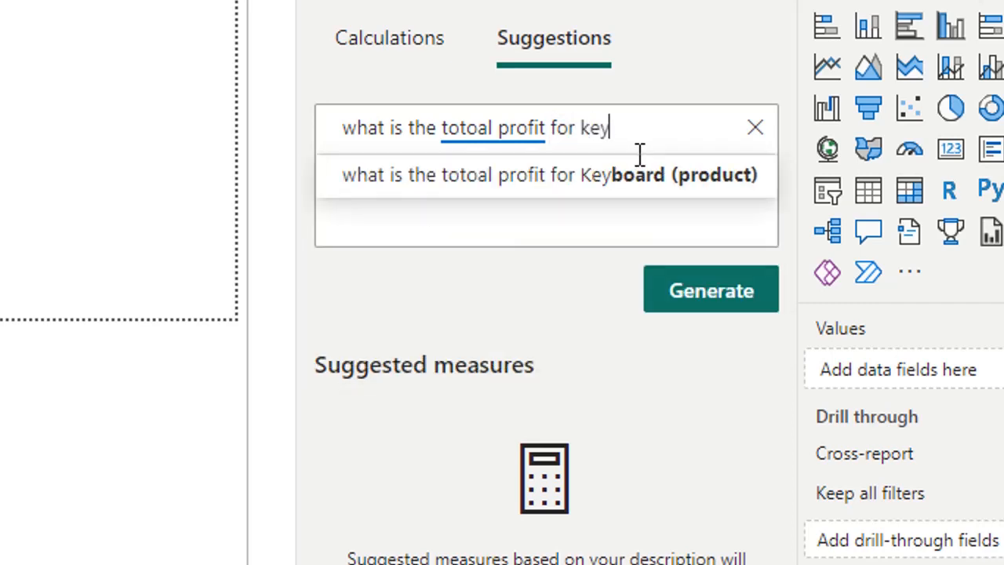
pyautogui.click(639, 194)
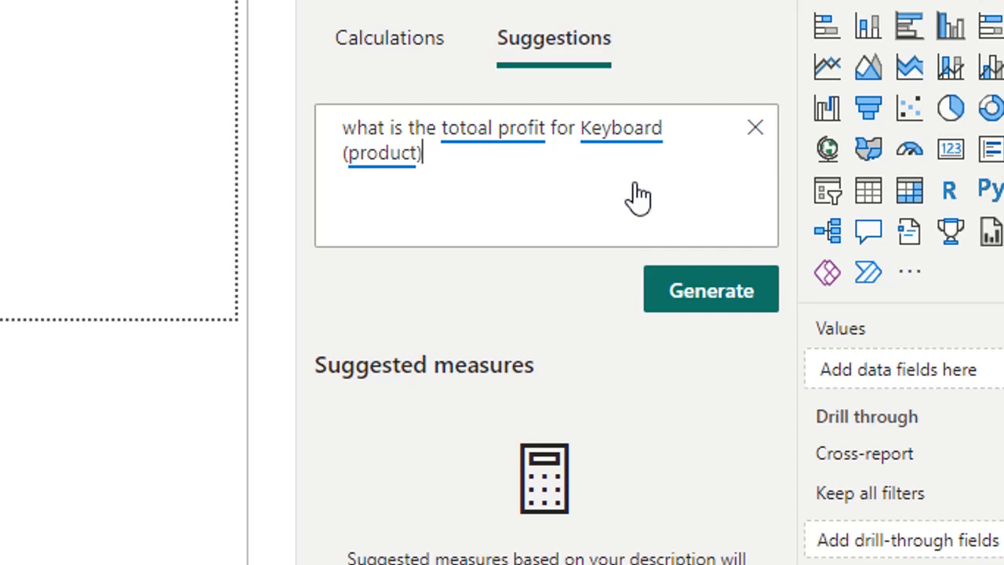
pyautogui.click(714, 307)
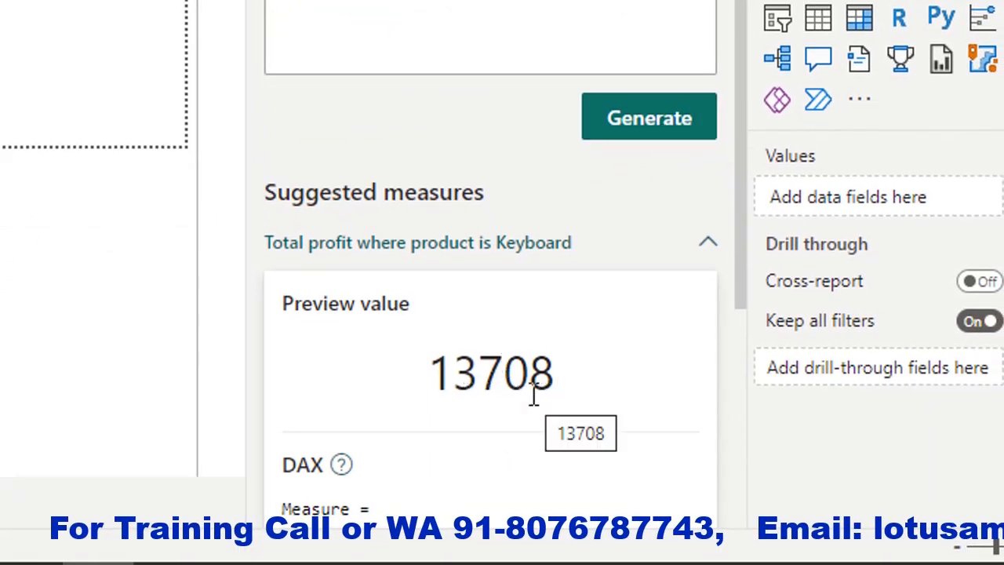
pyautogui.moveTo(740, 255); pyautogui.dragTo(731, 488)
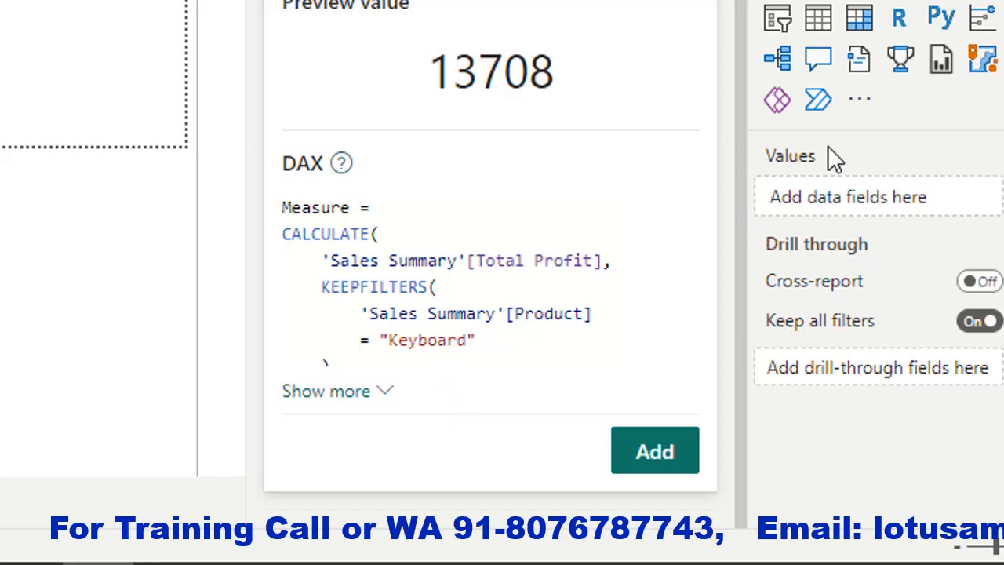
# Step: Insert a table visual on the blank page, enlarge it, and fill its columns with Product and Profit
pyautogui.click(819, 24)
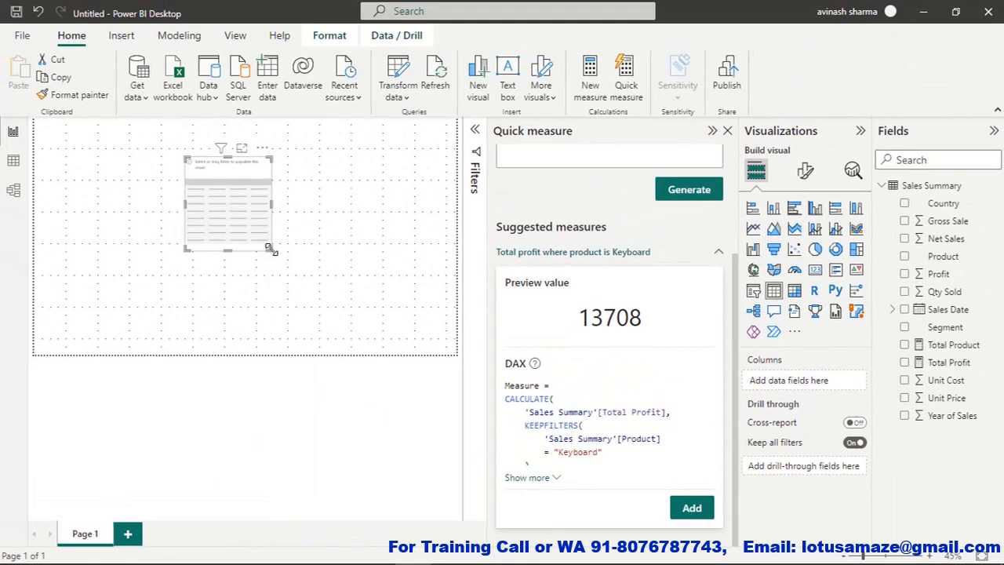
pyautogui.moveTo(273, 247); pyautogui.dragTo(383, 329)
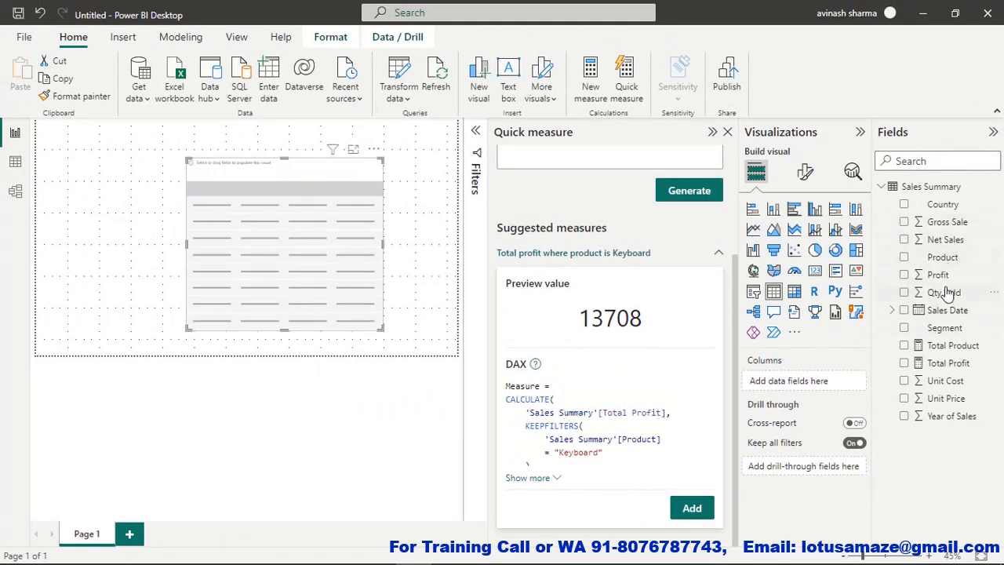
pyautogui.moveTo(948, 265); pyautogui.dragTo(800, 381)
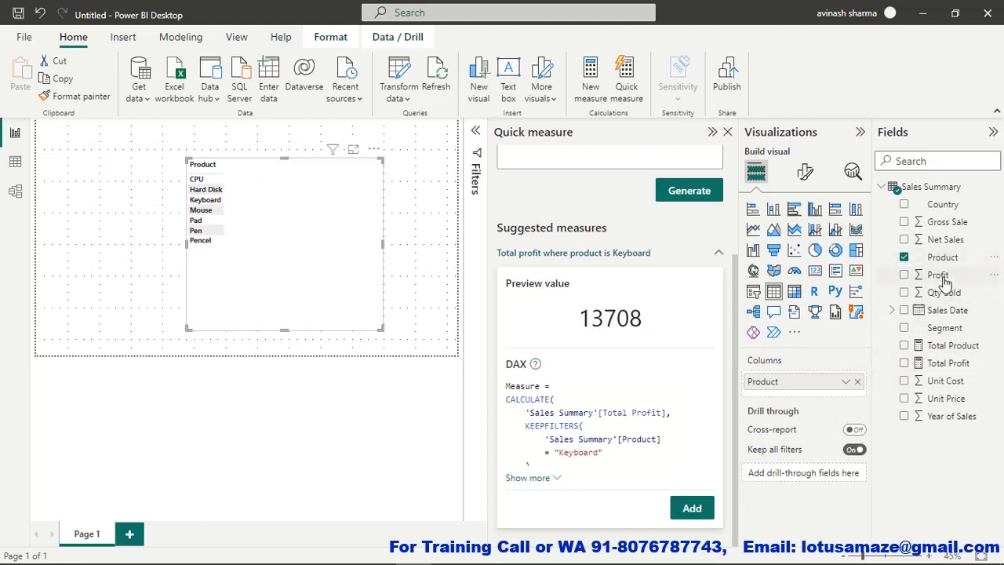
pyautogui.moveTo(935, 276); pyautogui.dragTo(819, 400)
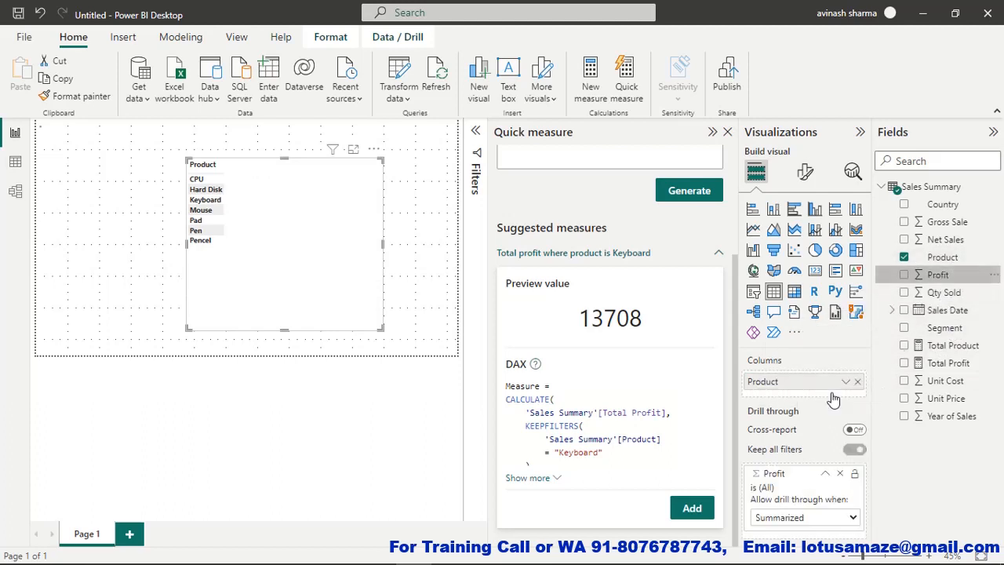
pyautogui.moveTo(937, 276); pyautogui.dragTo(815, 396)
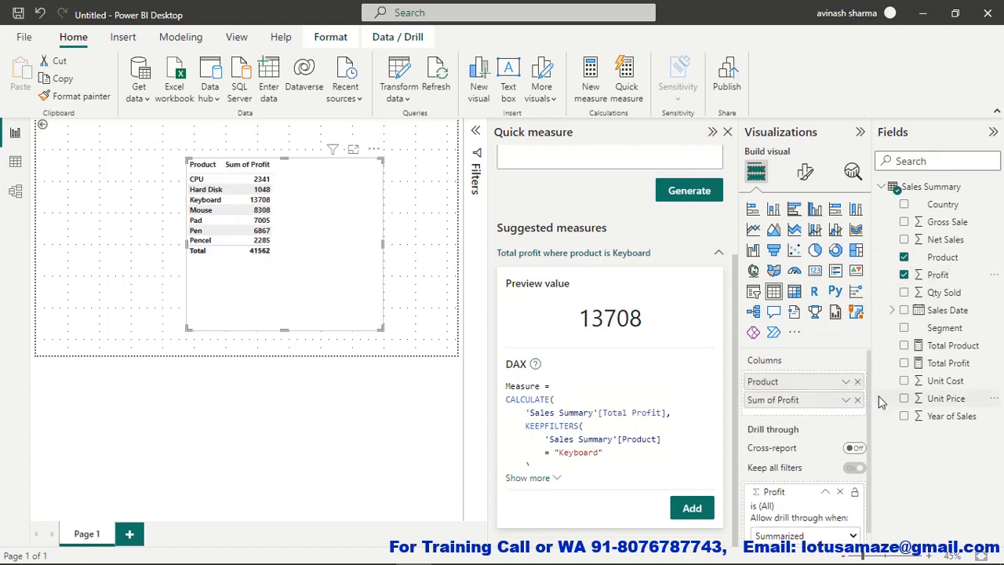
pyautogui.moveTo(382, 328); pyautogui.dragTo(392, 345)
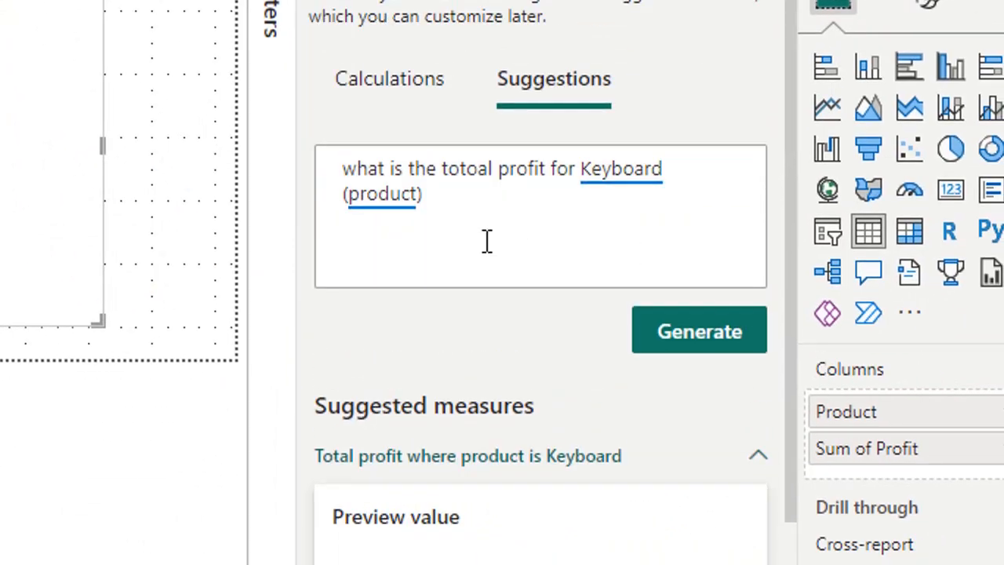
# Step: Extend the measure description with "and Mouse (product)", generate the suggested measure, and expand its full DAX formula
pyautogui.click(491, 196)
pyautogui.write('and')
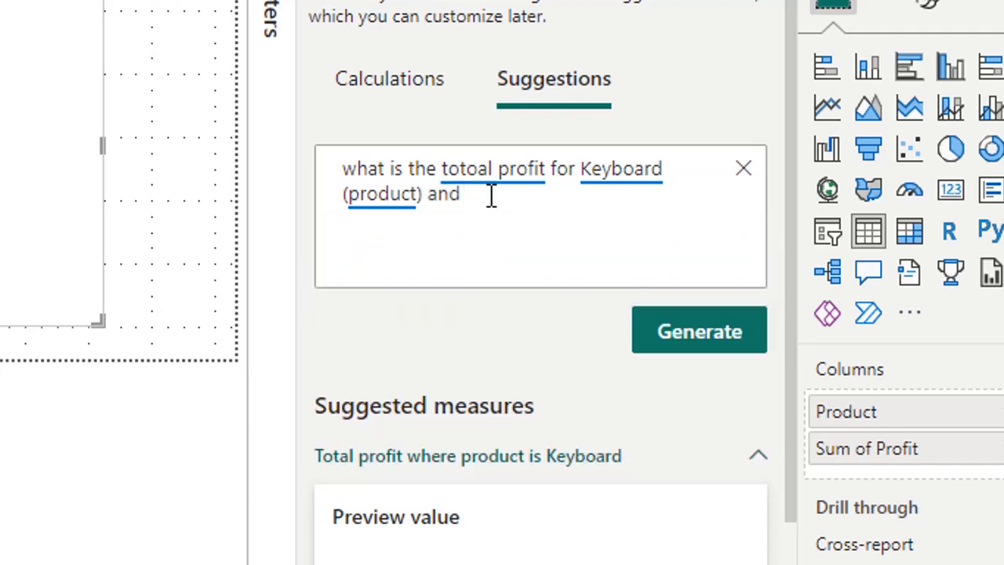
pyautogui.write(' mou')
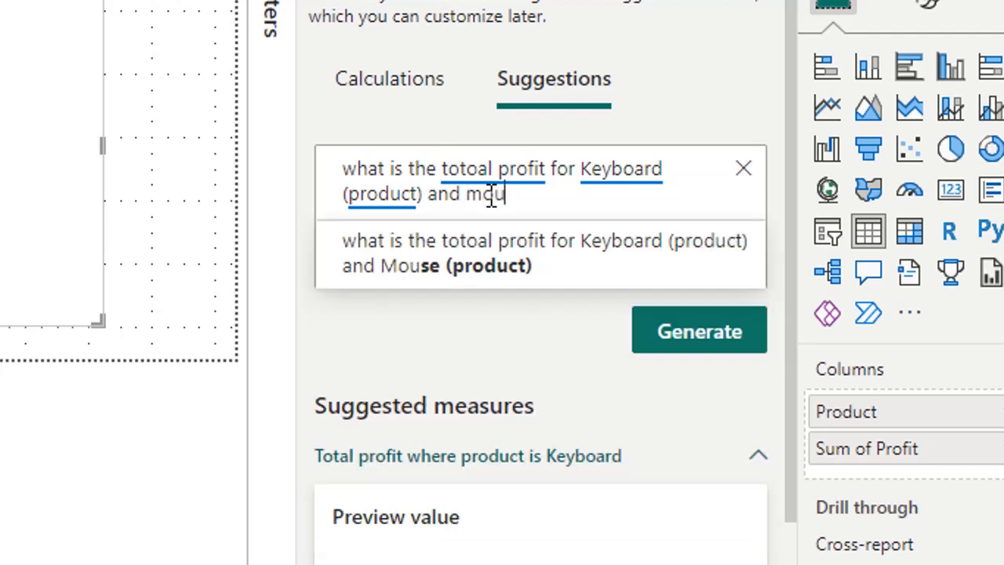
pyautogui.click(469, 276)
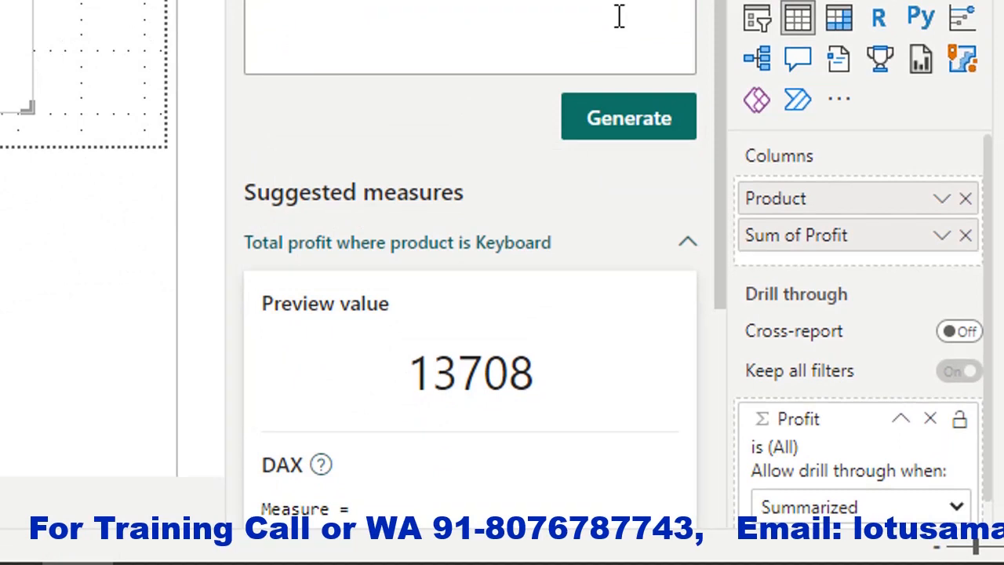
pyautogui.click(653, 132)
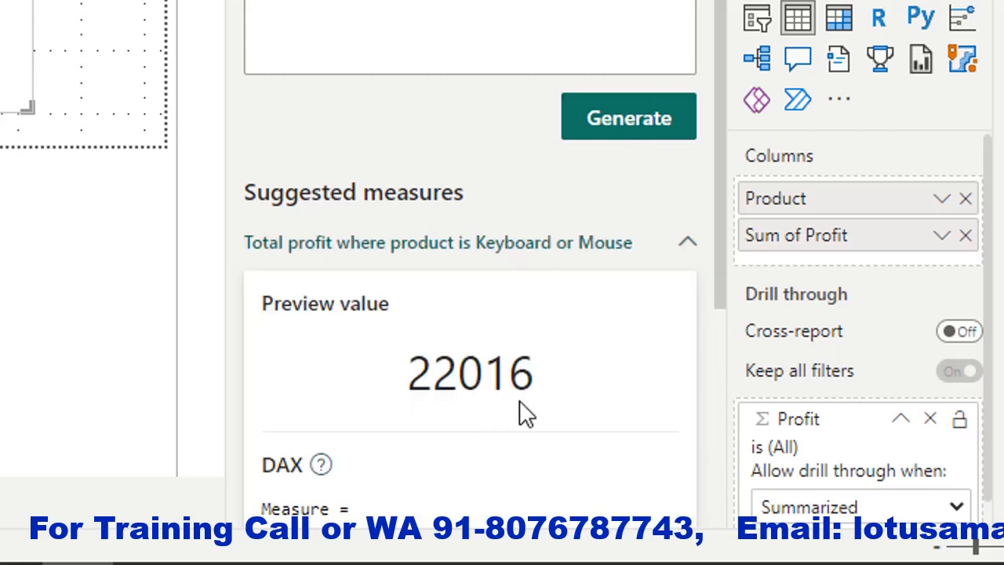
pyautogui.moveTo(725, 3); pyautogui.dragTo(738, 377)
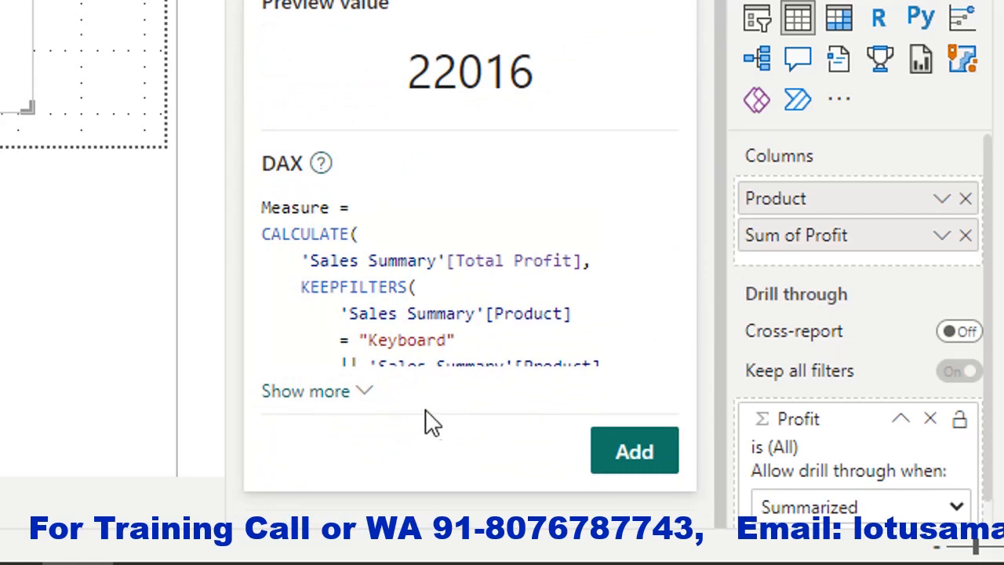
pyautogui.click(361, 393)
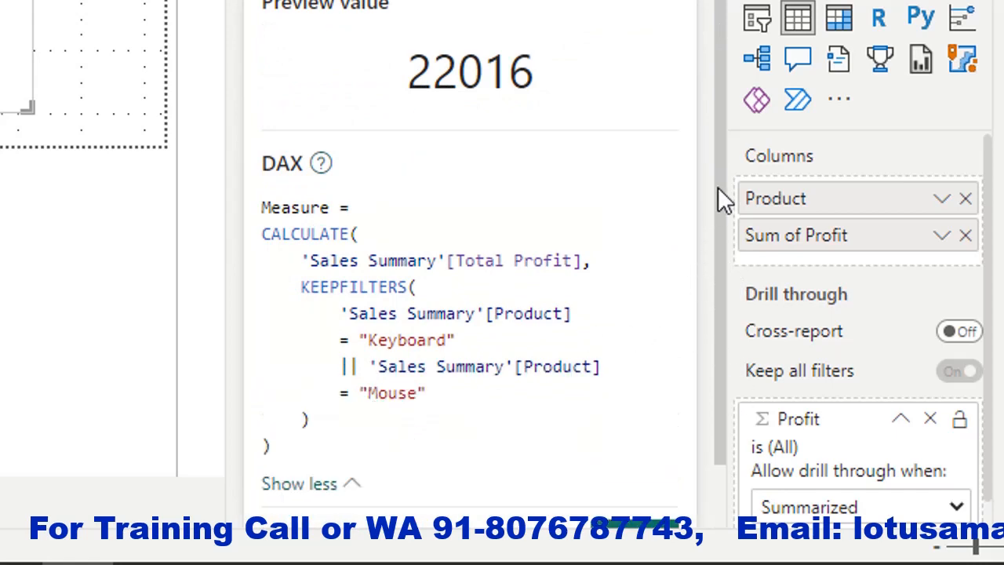
pyautogui.moveTo(718, 188); pyautogui.dragTo(715, 241)
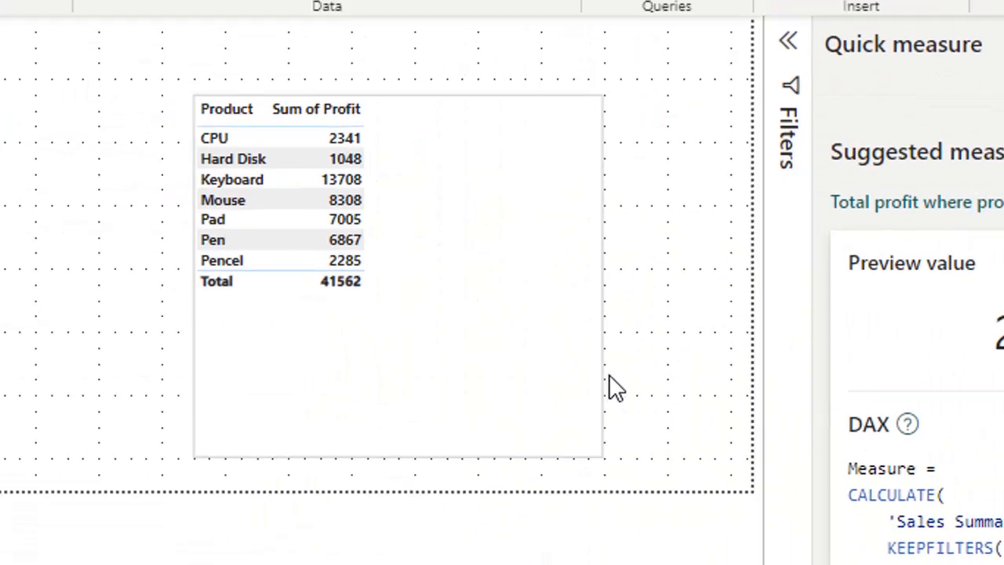
# Step: Add the suggested Keyboard-or-Mouse profit measure to the model and place Measure and Product in an empty table visual's columns
pyautogui.click(608, 376)
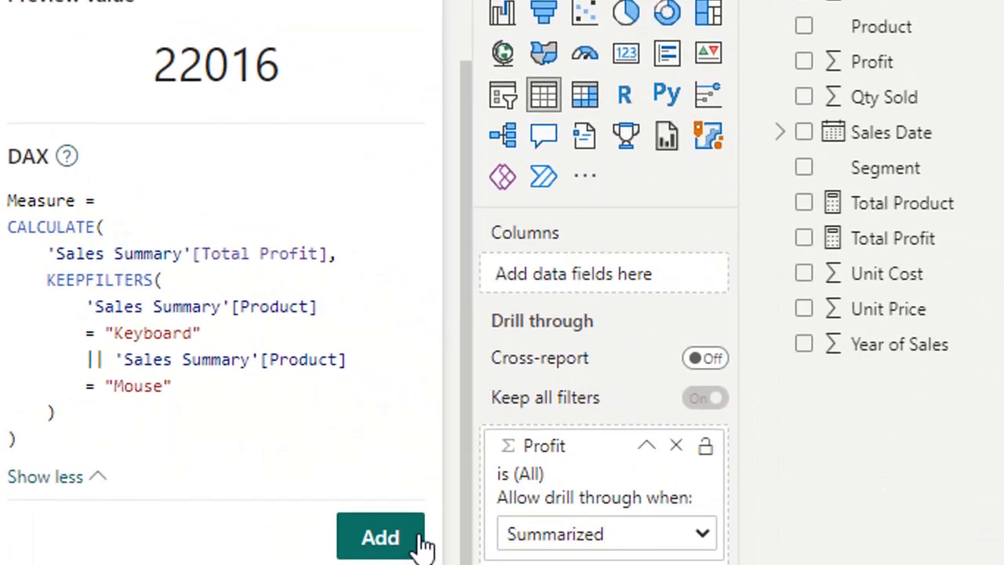
pyautogui.click(385, 538)
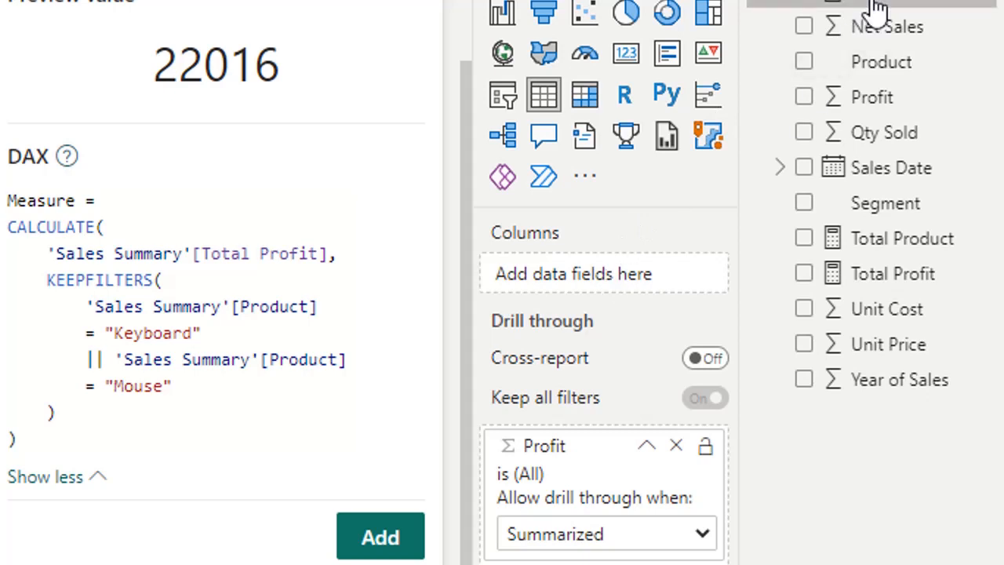
pyautogui.moveTo(894, 7); pyautogui.dragTo(651, 274)
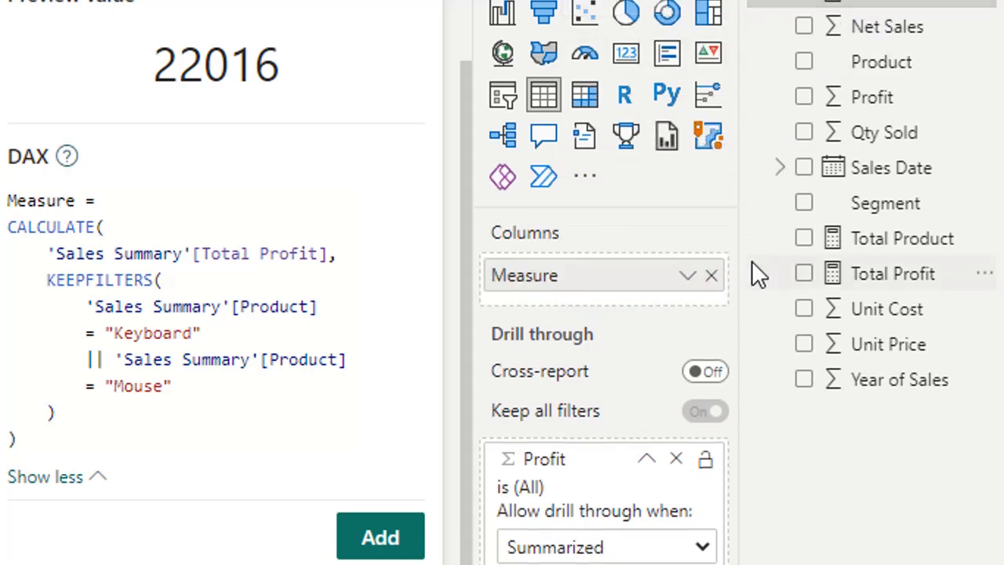
pyautogui.moveTo(894, 66); pyautogui.dragTo(667, 301)
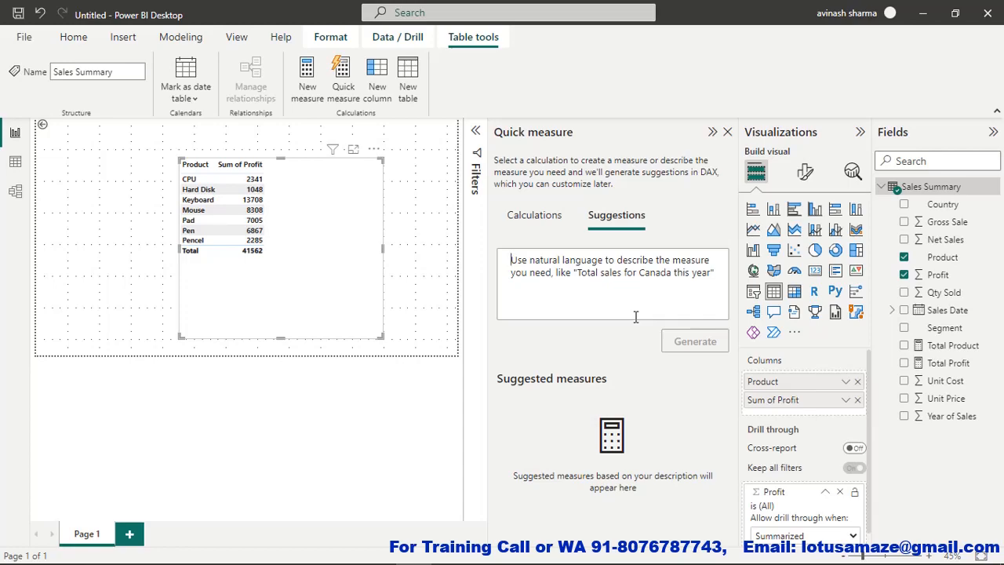
# Step: Try to generate a suggested measure from the description "what is product with maxium profit"
pyautogui.click(635, 316)
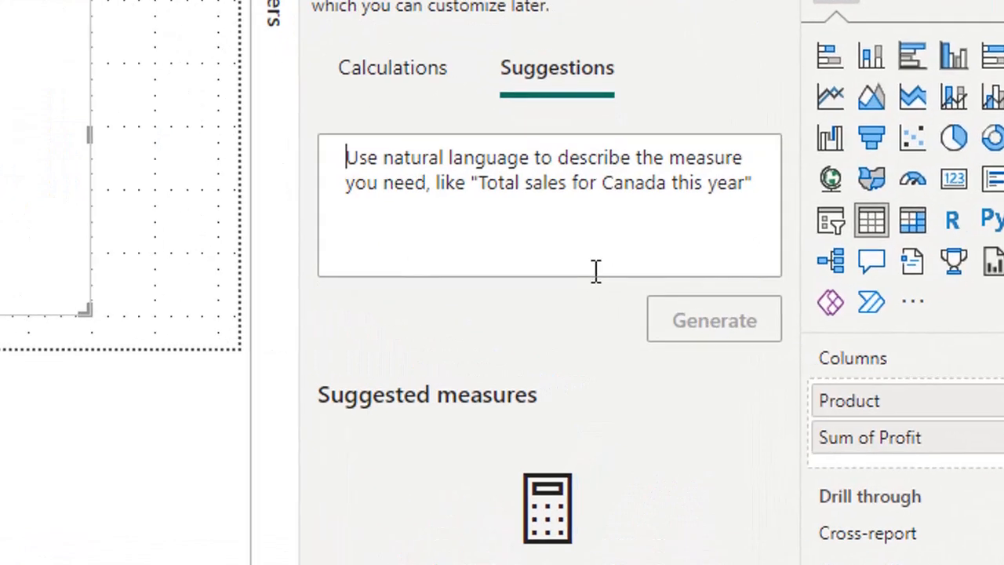
pyautogui.write('what ')
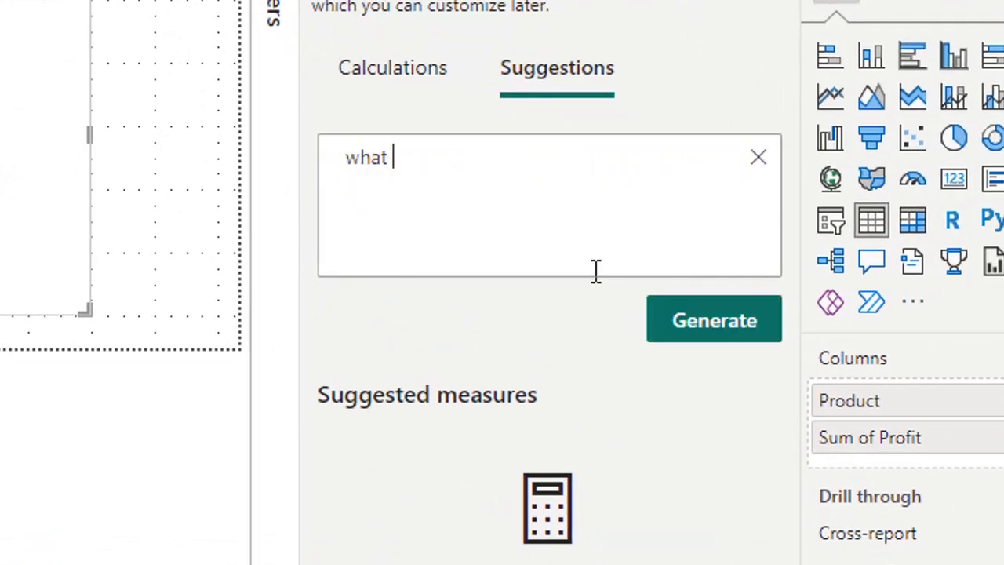
pyautogui.write('is prod')
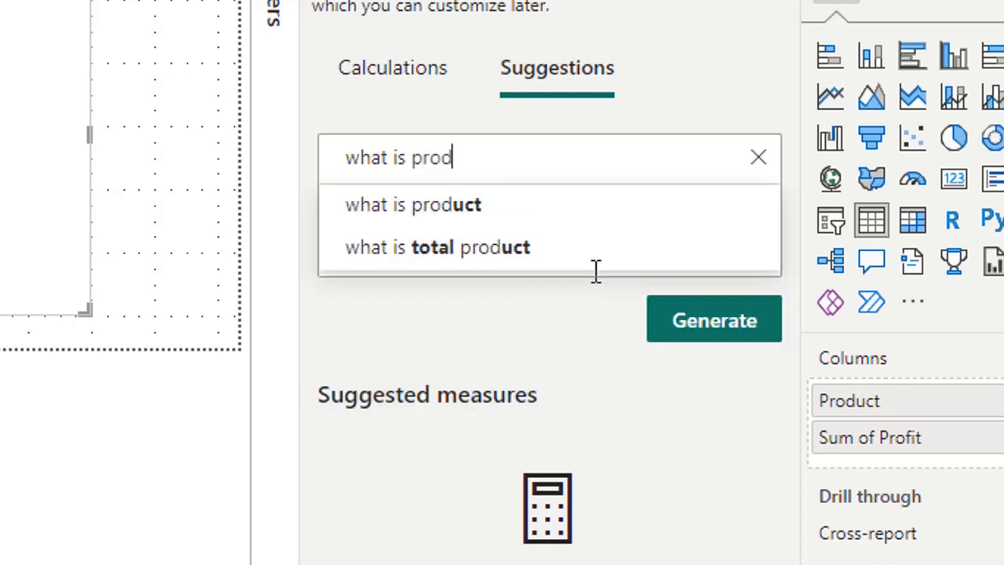
pyautogui.write('uct')
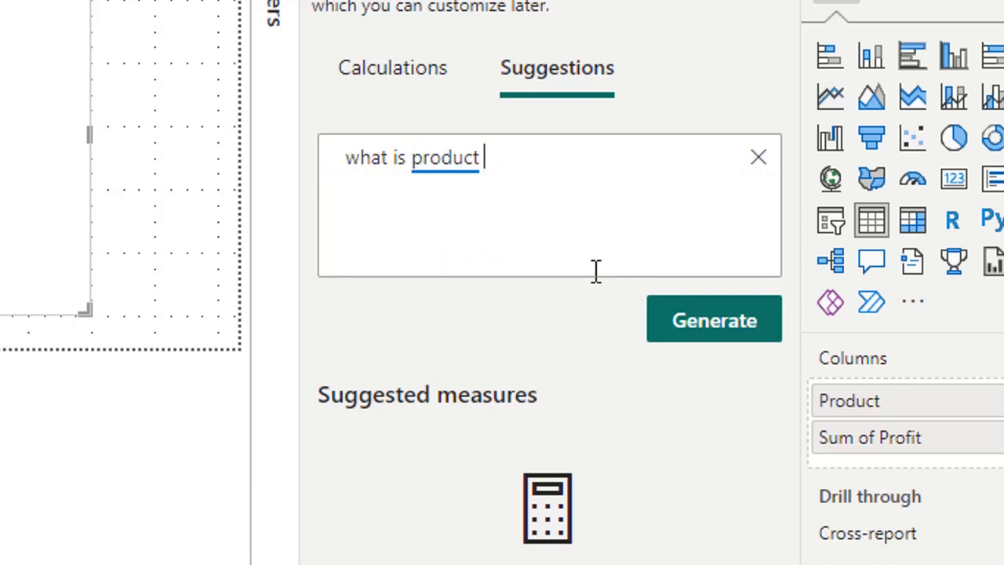
pyautogui.write(' with m')
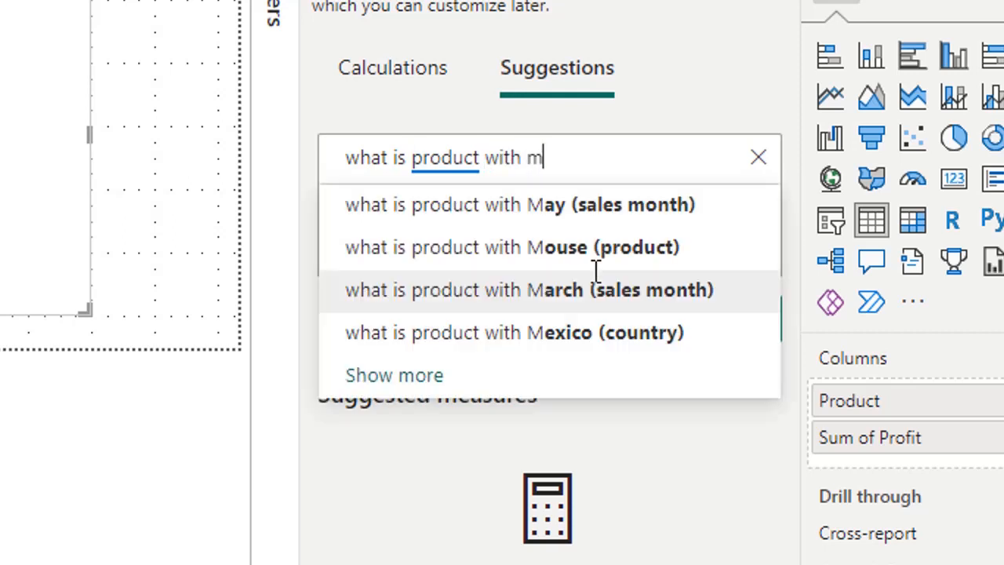
pyautogui.write('axium ')
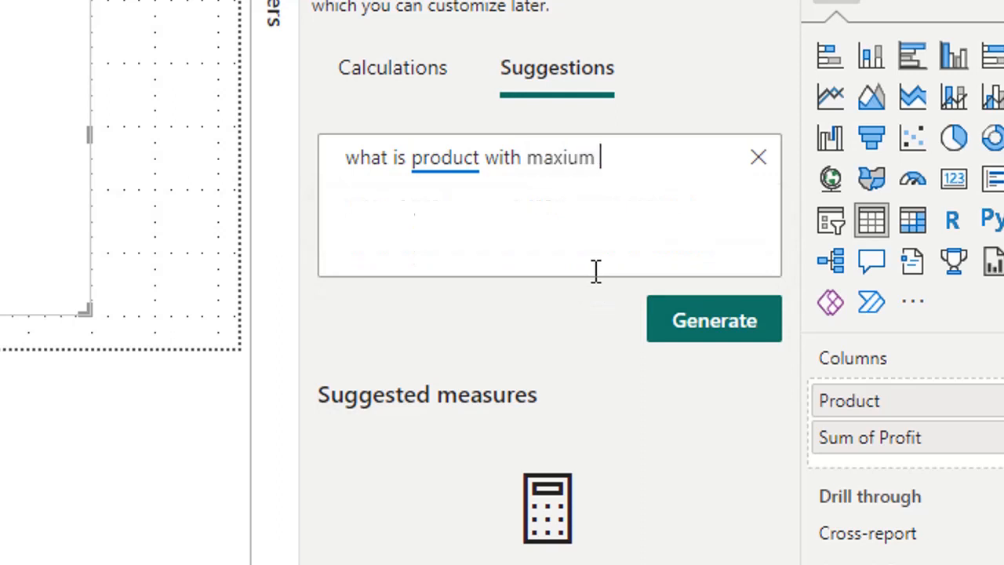
pyautogui.write('prfit')
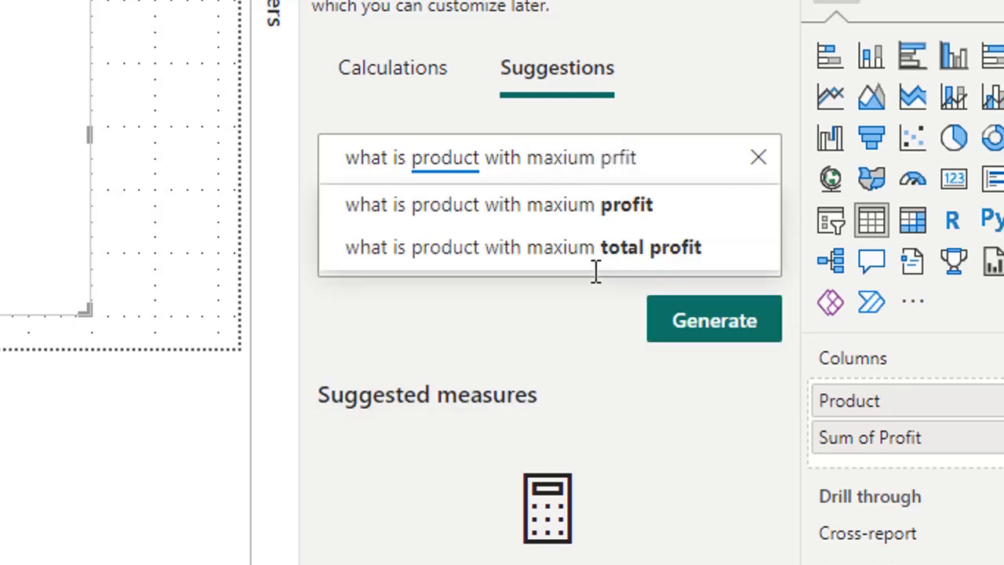
pyautogui.click(577, 209)
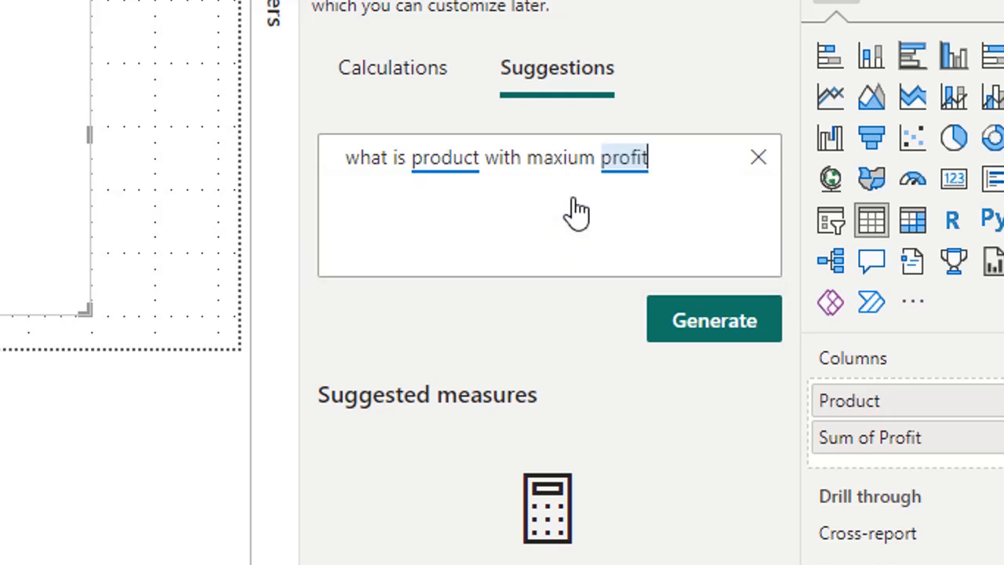
pyautogui.click(743, 324)
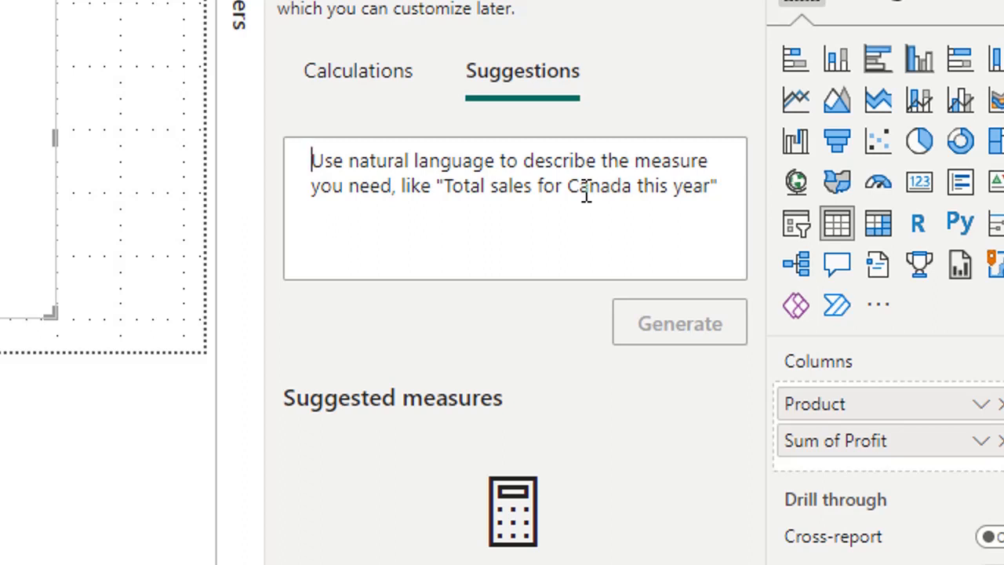
# Step: Generate a suggested measure from the description "what is the mximum profit for product" and expand its full DAX formula
pyautogui.write('w')
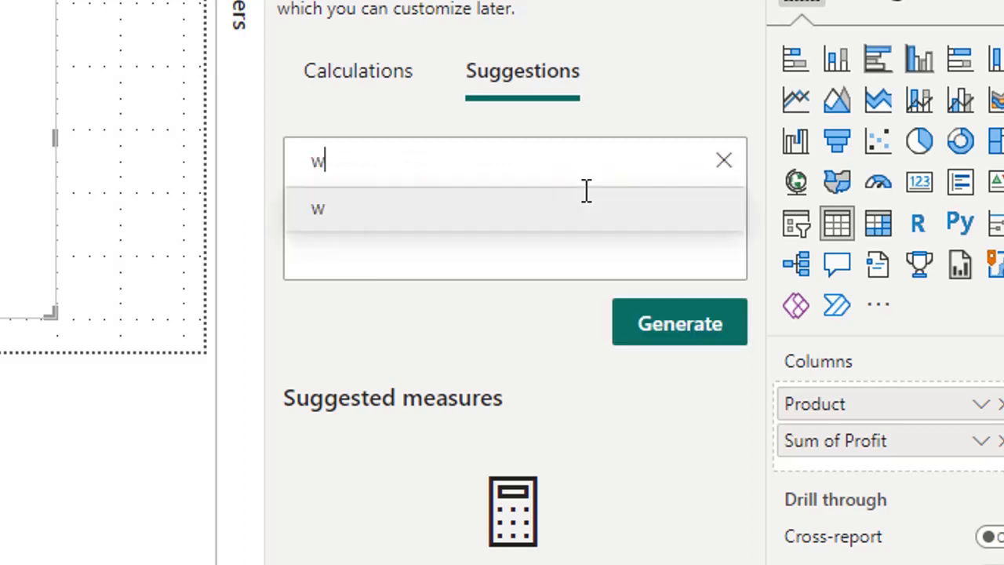
pyautogui.write('hat i')
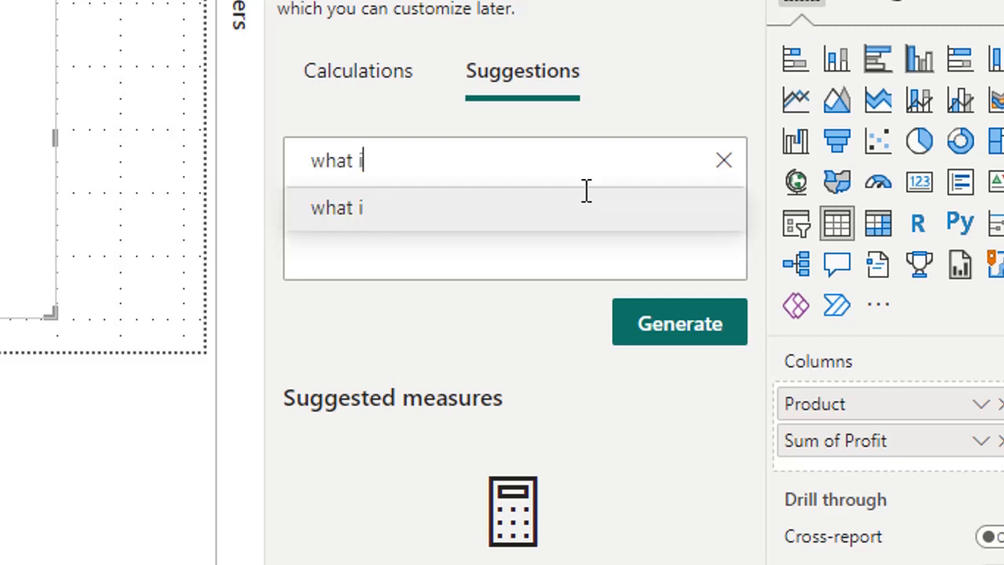
pyautogui.write('s the m')
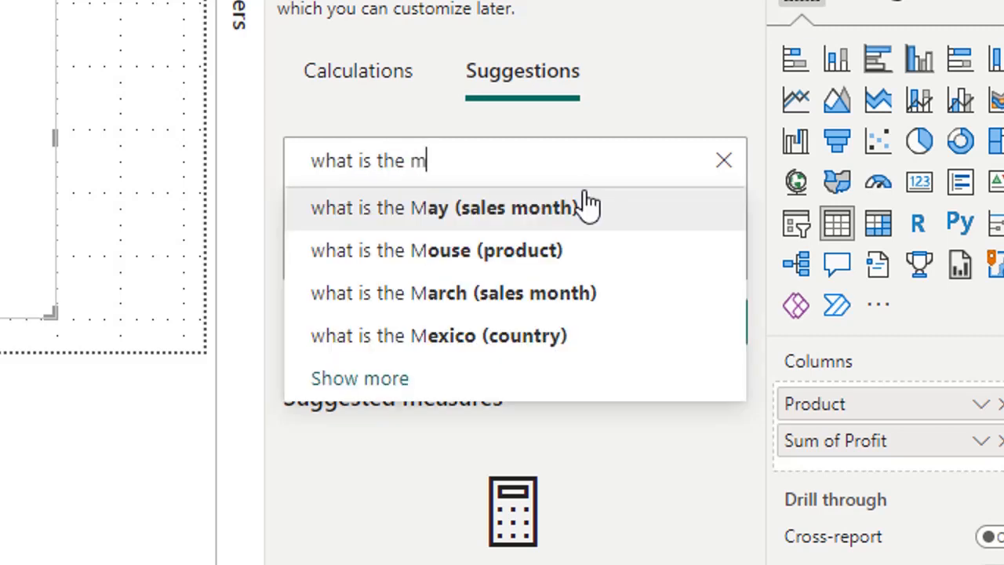
pyautogui.write('ximum')
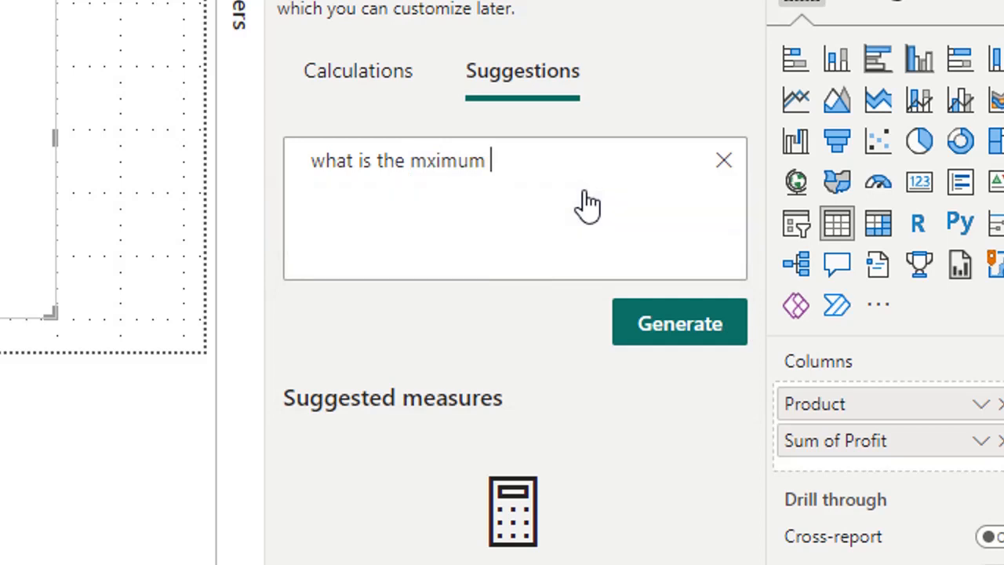
pyautogui.write(' profi')
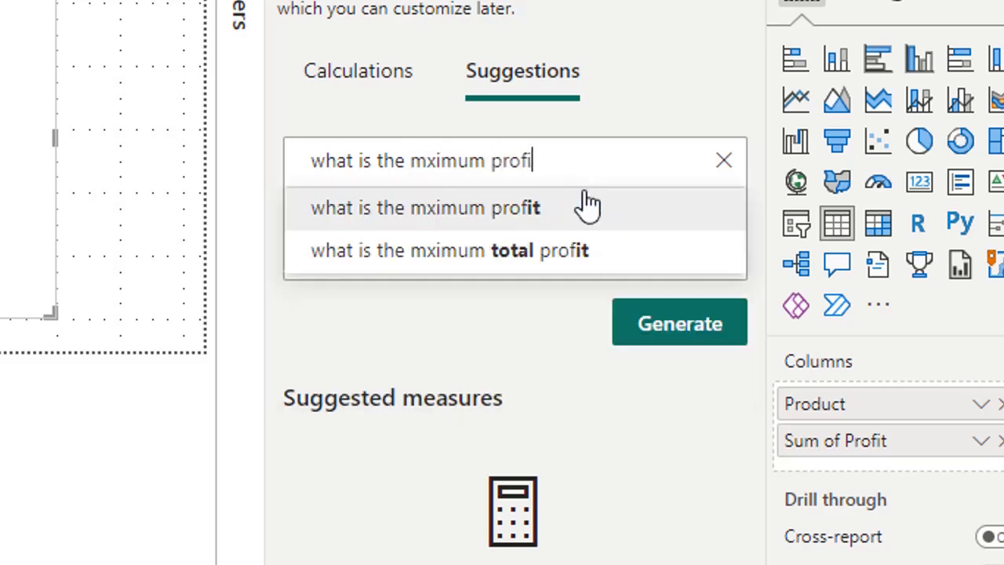
pyautogui.write('t for ')
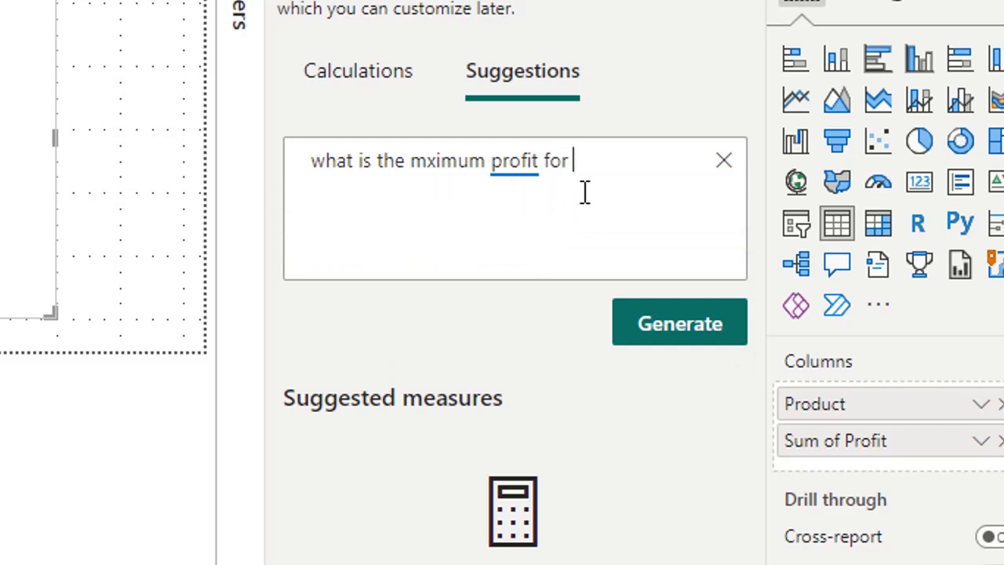
pyautogui.write('pr')
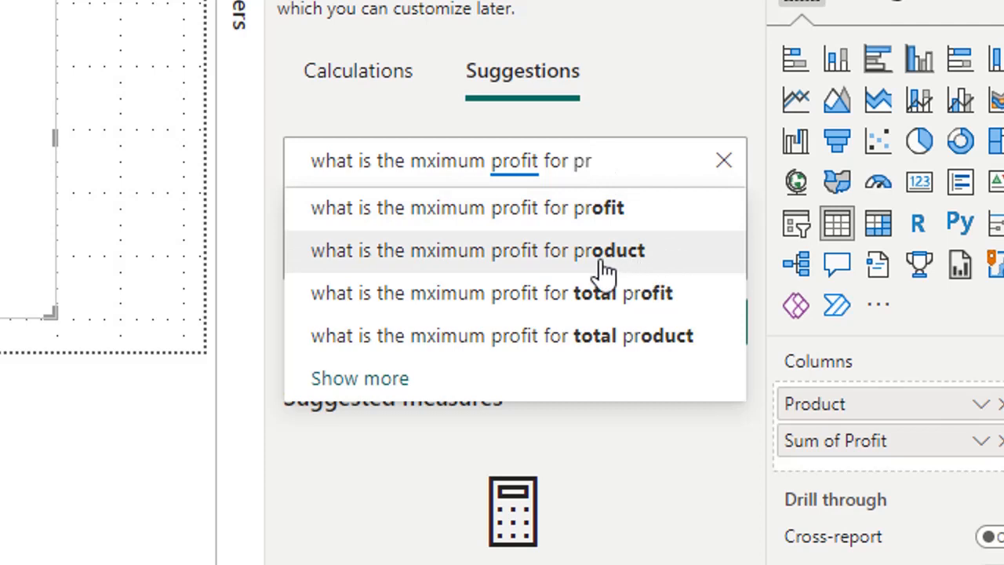
pyautogui.click(480, 251)
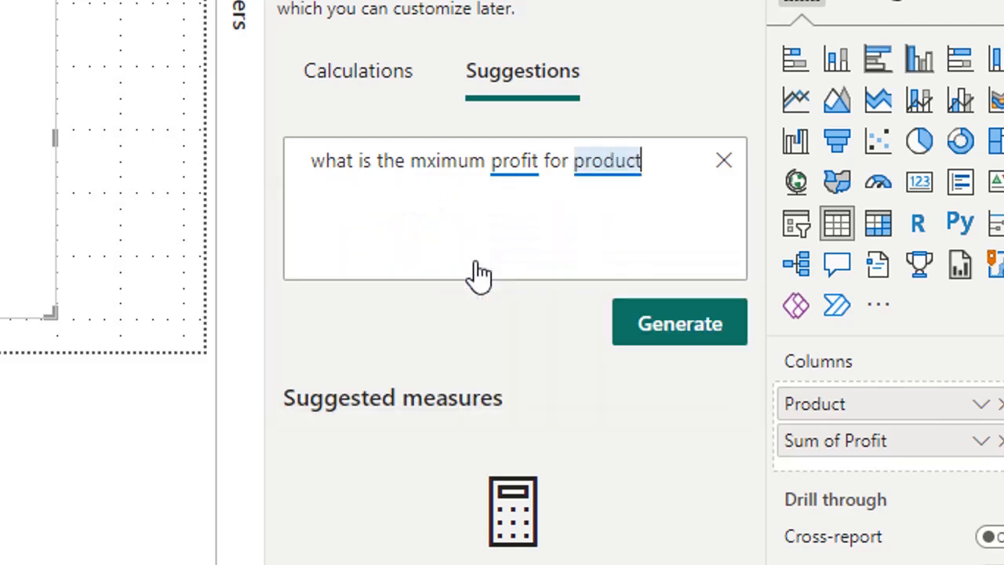
pyautogui.click(720, 343)
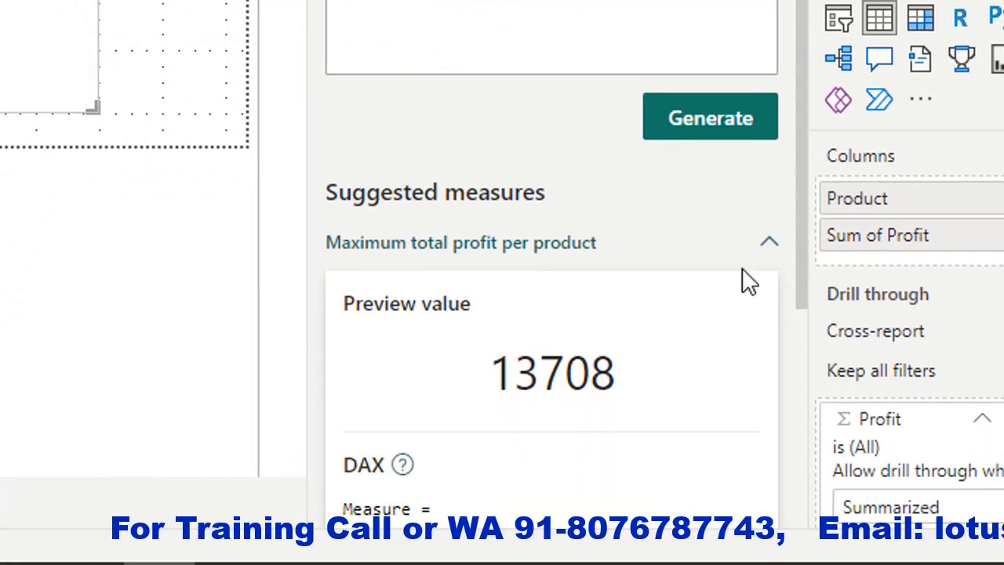
pyautogui.moveTo(807, 175); pyautogui.dragTo(831, 480)
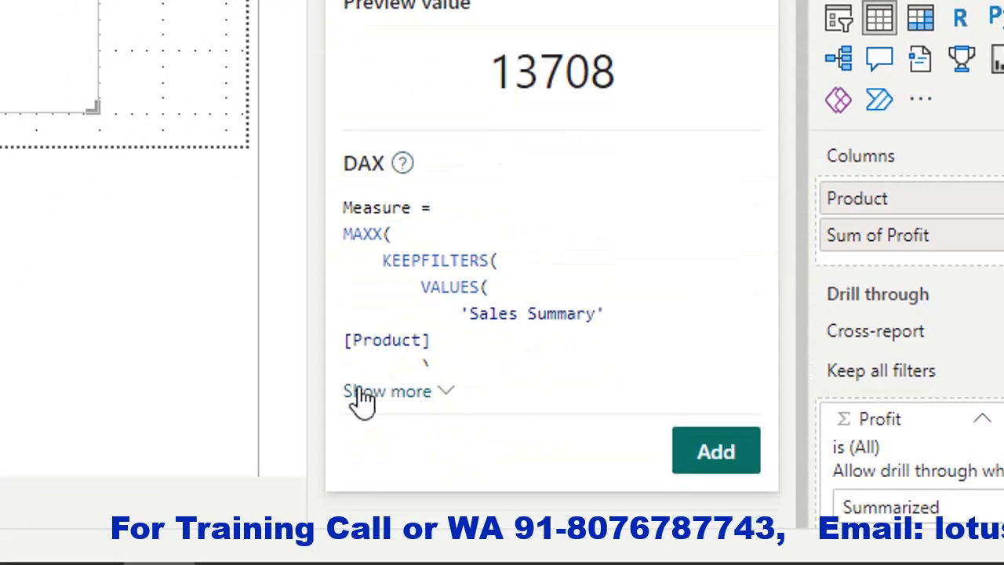
pyautogui.click(384, 392)
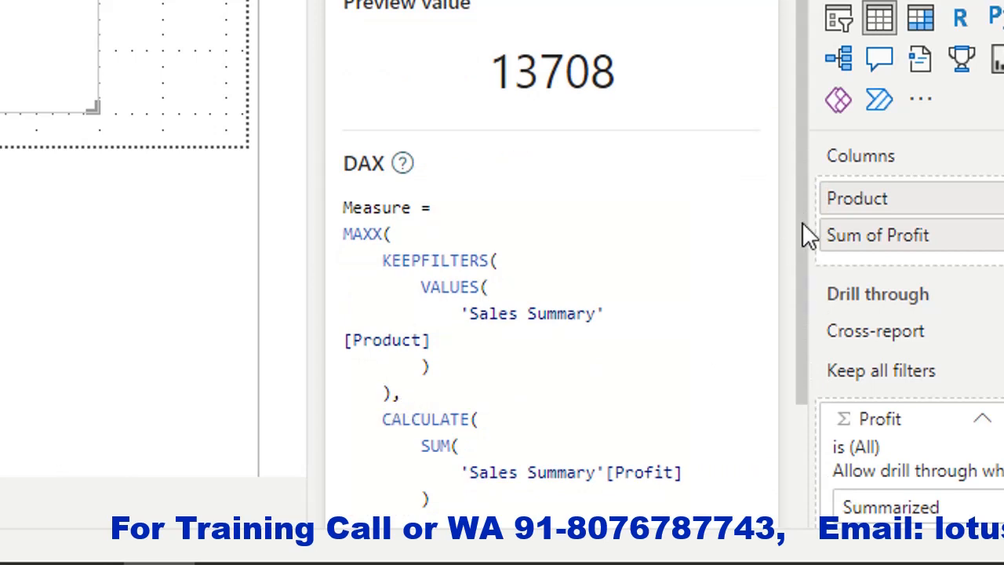
pyautogui.moveTo(801, 224); pyautogui.dragTo(816, 417)
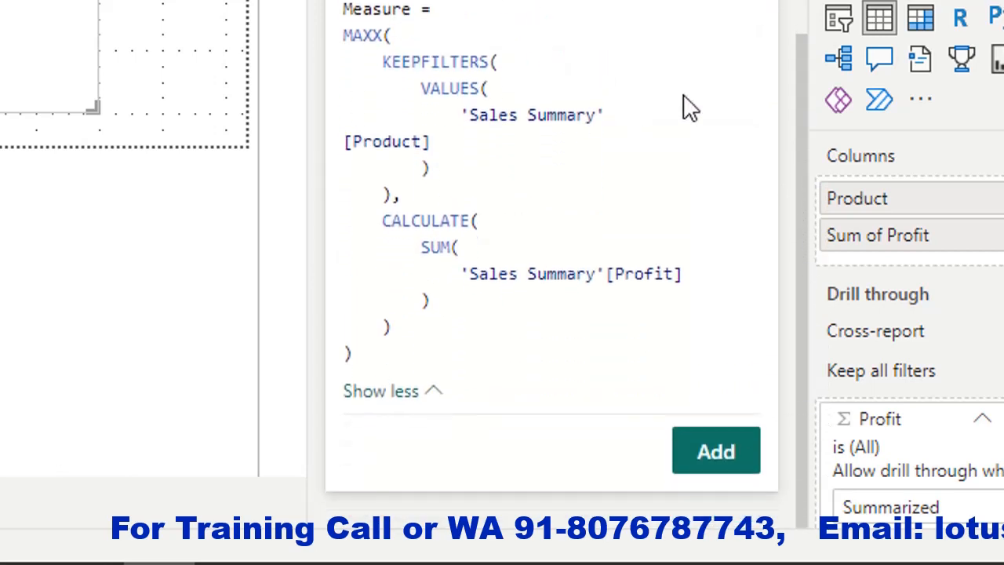